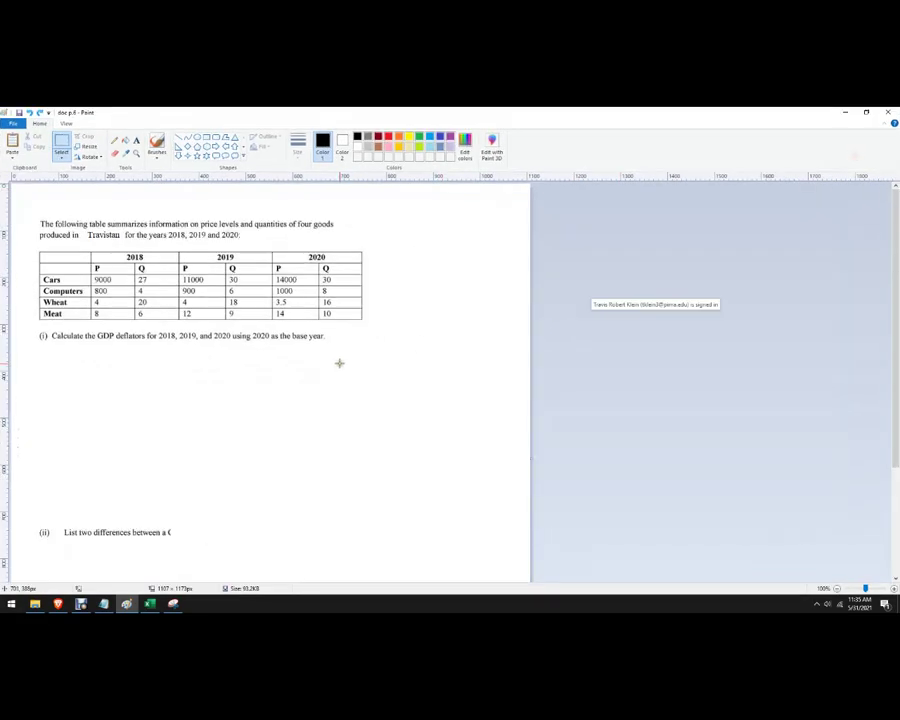
- Paste the copied GDP deflator formula image and place it in the blank space below question (i)
{"action": "scroll", "coordinate": [339, 363], "scroll_direction": "up", "scroll_amount": 2}
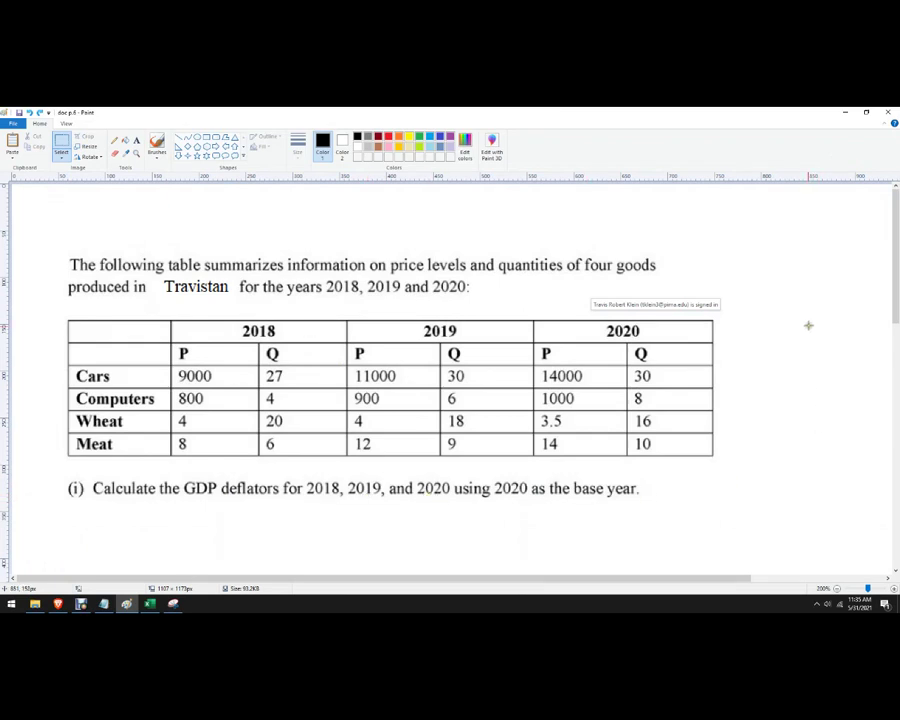
{"action": "left_click", "coordinate": [870, 112]}
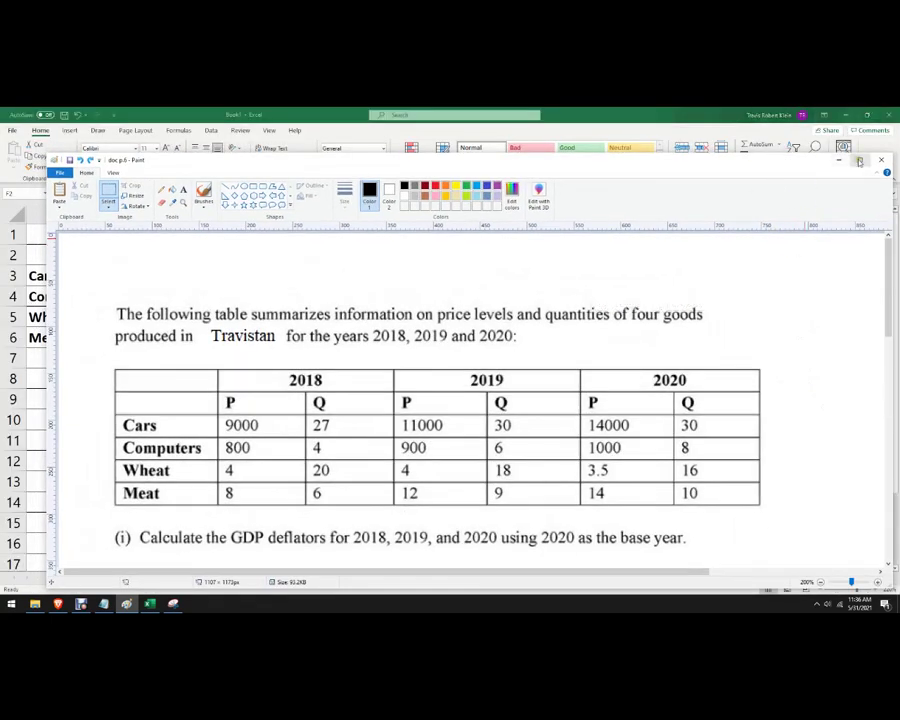
{"action": "left_click", "coordinate": [859, 161]}
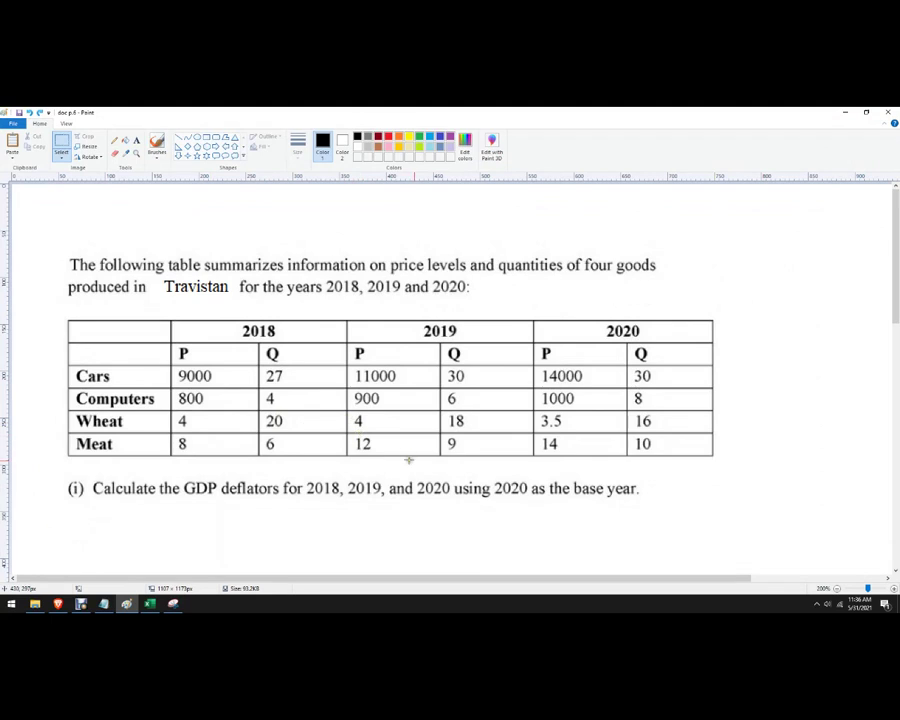
{"action": "scroll", "coordinate": [552, 442], "scroll_direction": "down", "scroll_amount": 1}
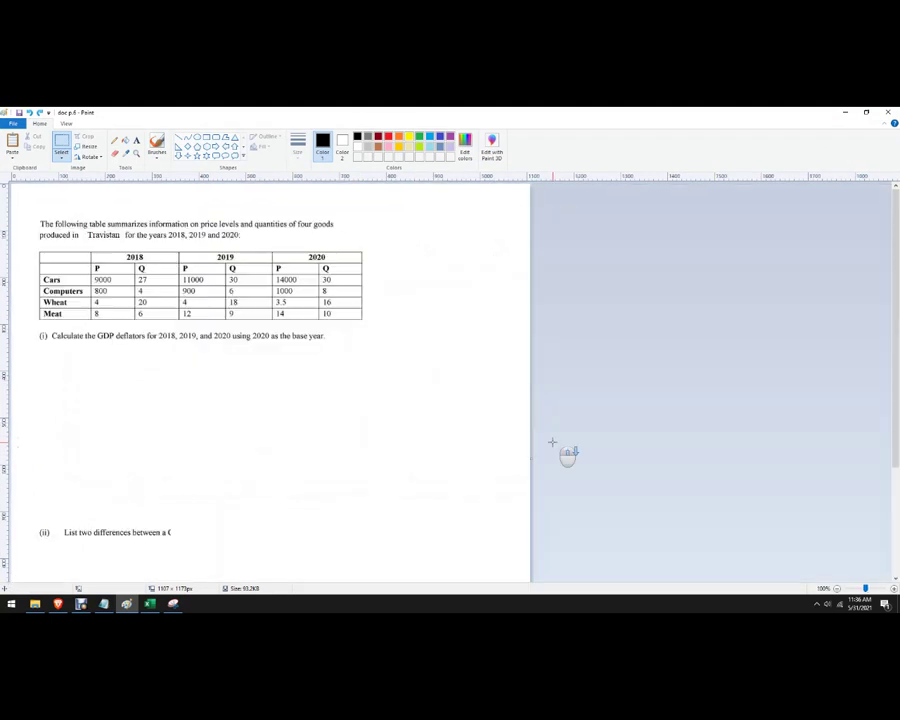
{"action": "key", "text": "ctrl+v"}
{"action": "left_click_drag", "start_coordinate": [259, 214], "coordinate": [331, 384]}
{"action": "left_click", "coordinate": [312, 459]}
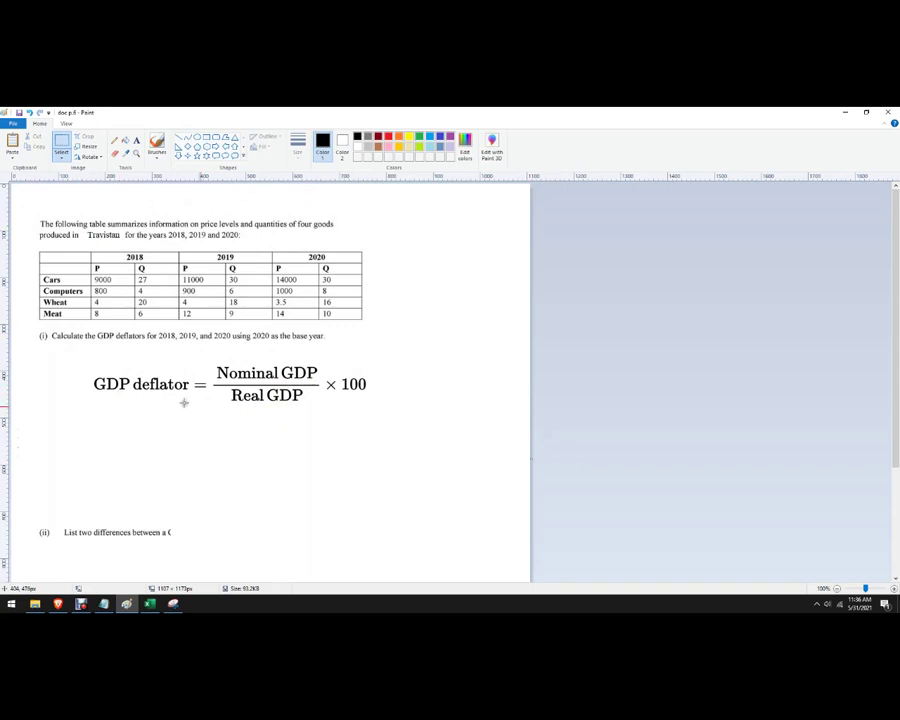
- Review the pasted GDP deflator formula and switch to the Excel workbook containing the price and quantity table
{"action": "scroll", "coordinate": [292, 434], "scroll_direction": "up", "scroll_amount": 1}
{"action": "scroll", "coordinate": [447, 473], "scroll_direction": "down", "scroll_amount": 2}
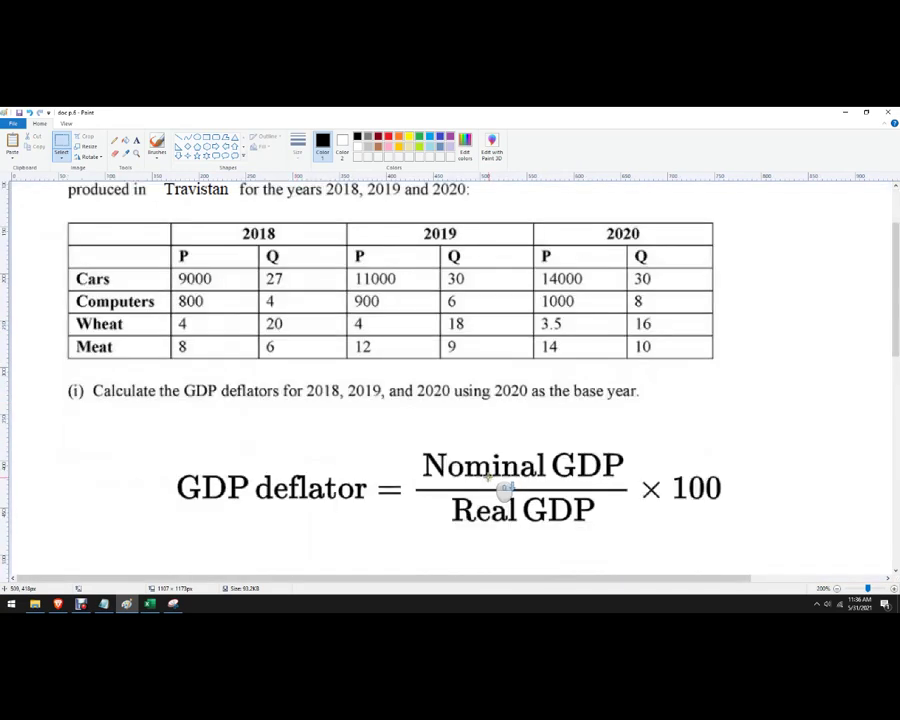
{"action": "scroll", "coordinate": [488, 482], "scroll_direction": "down", "scroll_amount": 2}
{"action": "scroll", "coordinate": [487, 481], "scroll_direction": "up", "scroll_amount": 1}
{"action": "left_click", "coordinate": [866, 112]}
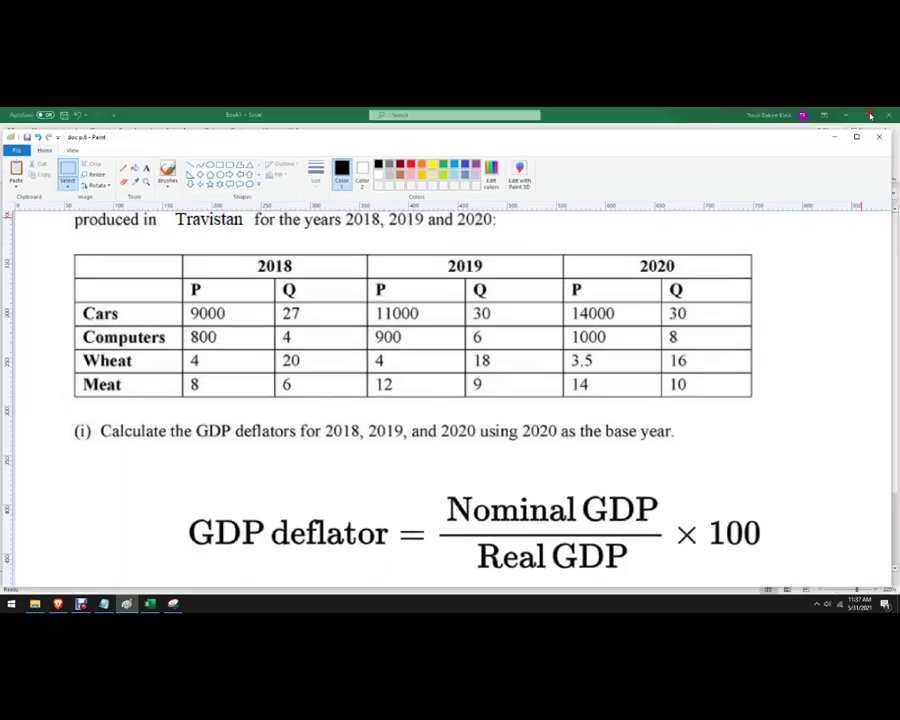
{"action": "left_click", "coordinate": [582, 112]}
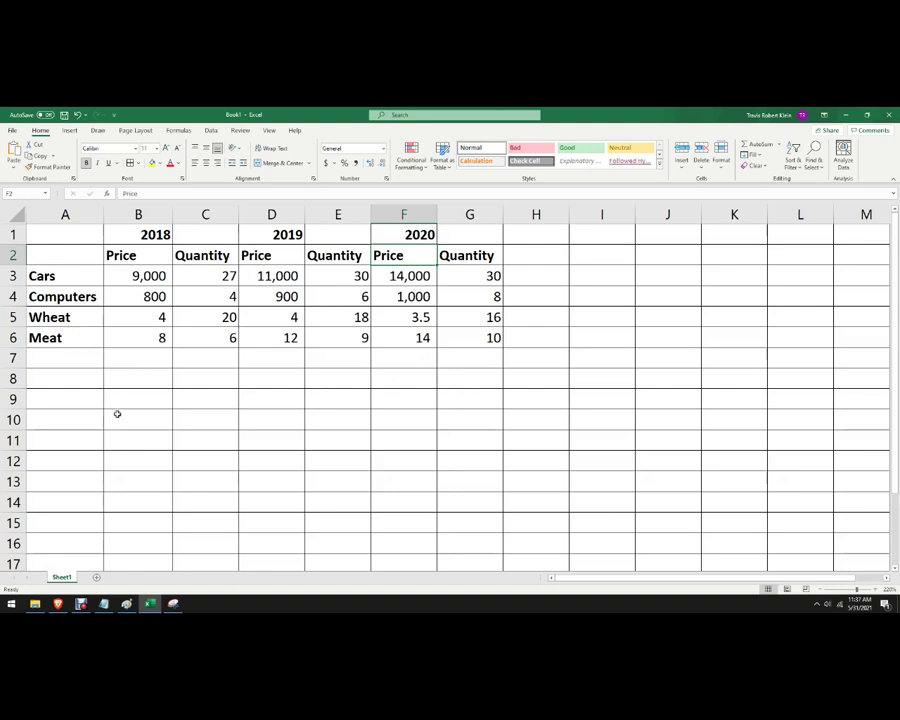
- Merge and center the 2018, 2019 and 2020 headings in row 1, each across its Price and Quantity columns
{"action": "left_click_drag", "start_coordinate": [148, 276], "coordinate": [149, 336]}
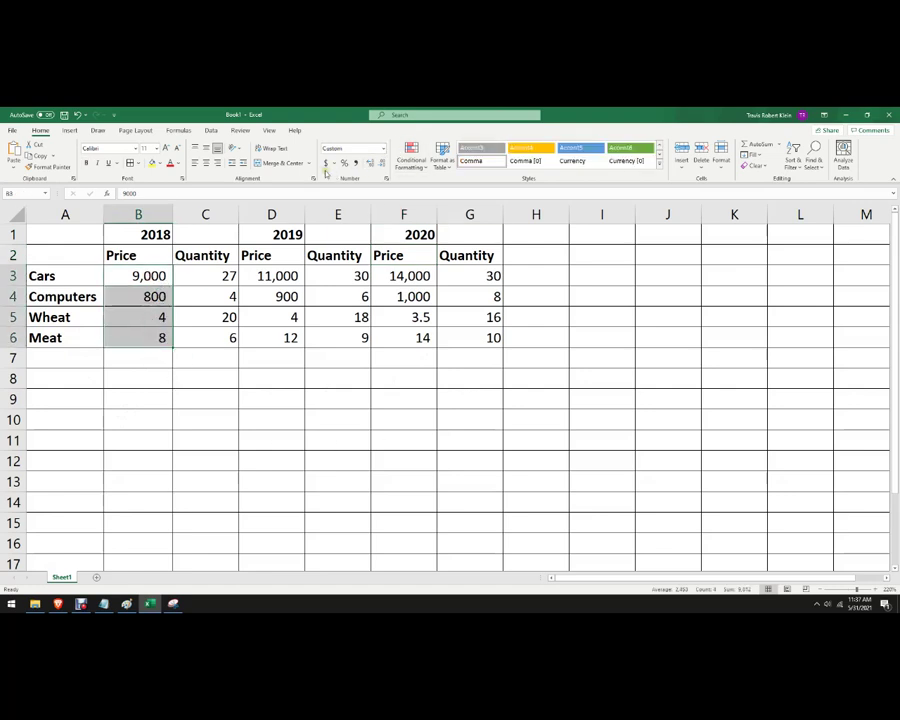
{"action": "left_click", "coordinate": [245, 398]}
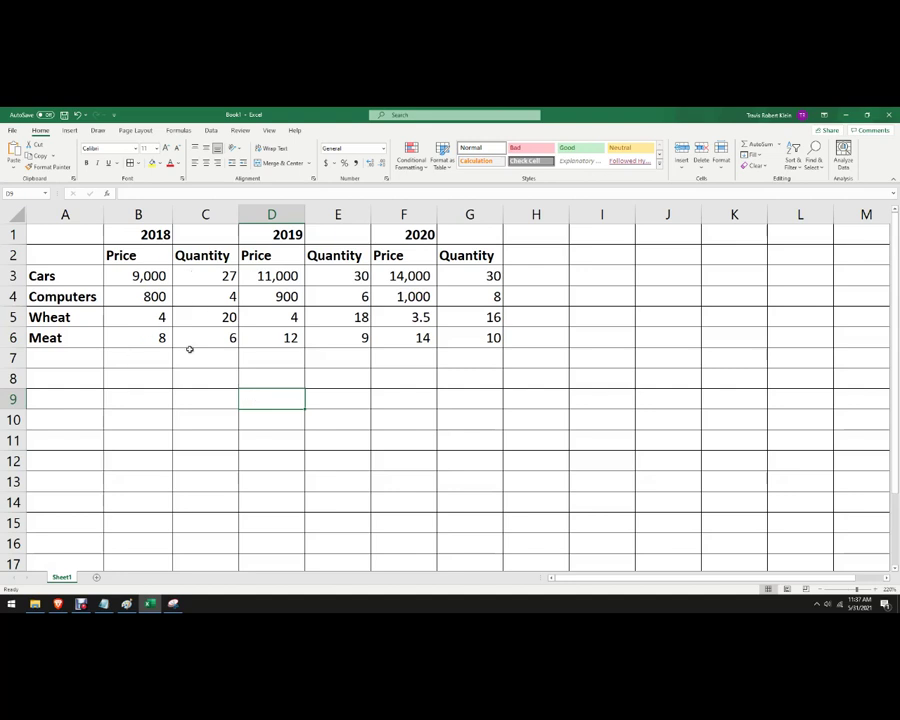
{"action": "left_click_drag", "start_coordinate": [148, 236], "coordinate": [207, 235]}
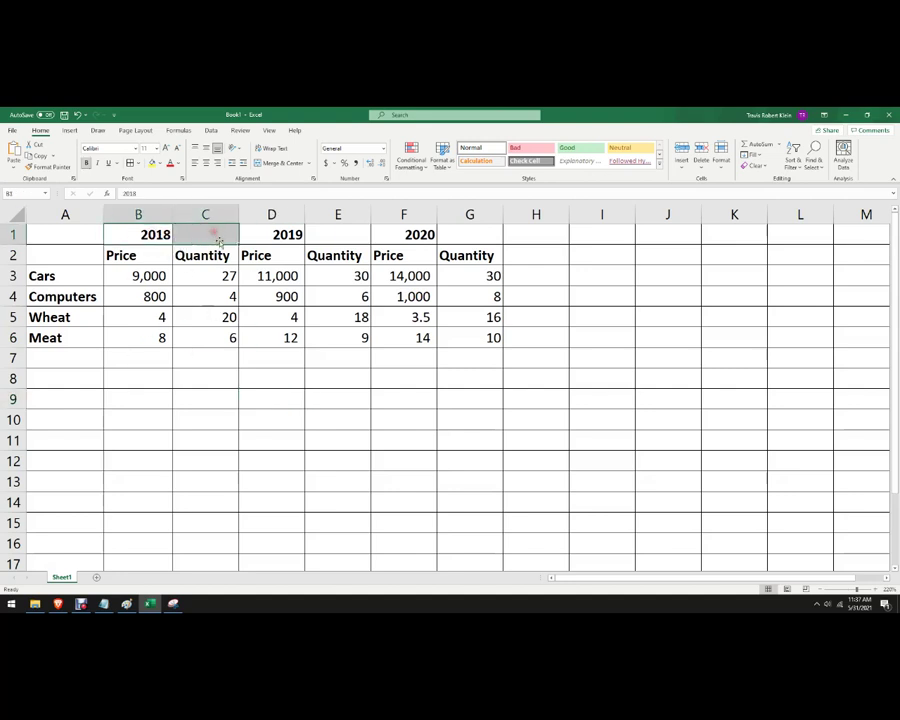
{"action": "left_click", "coordinate": [290, 163]}
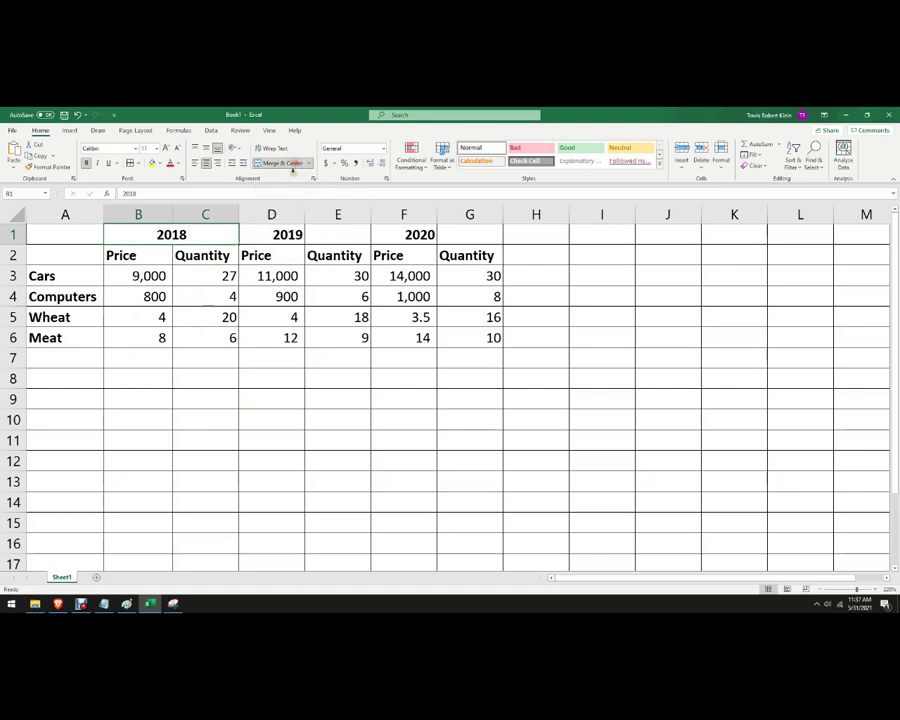
{"action": "left_click_drag", "start_coordinate": [284, 238], "coordinate": [333, 235]}
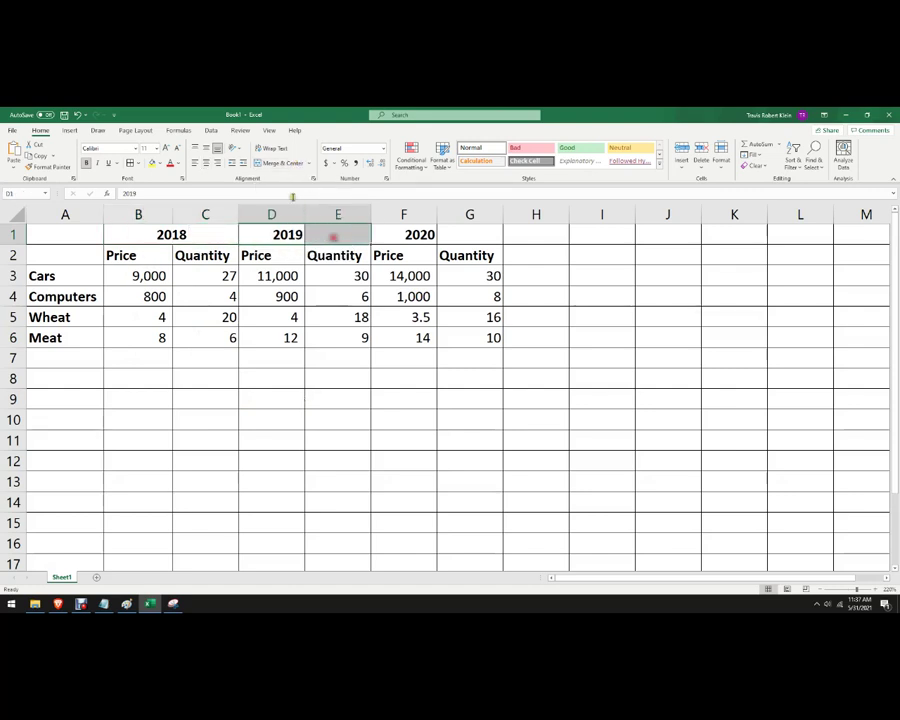
{"action": "left_click", "coordinate": [283, 163]}
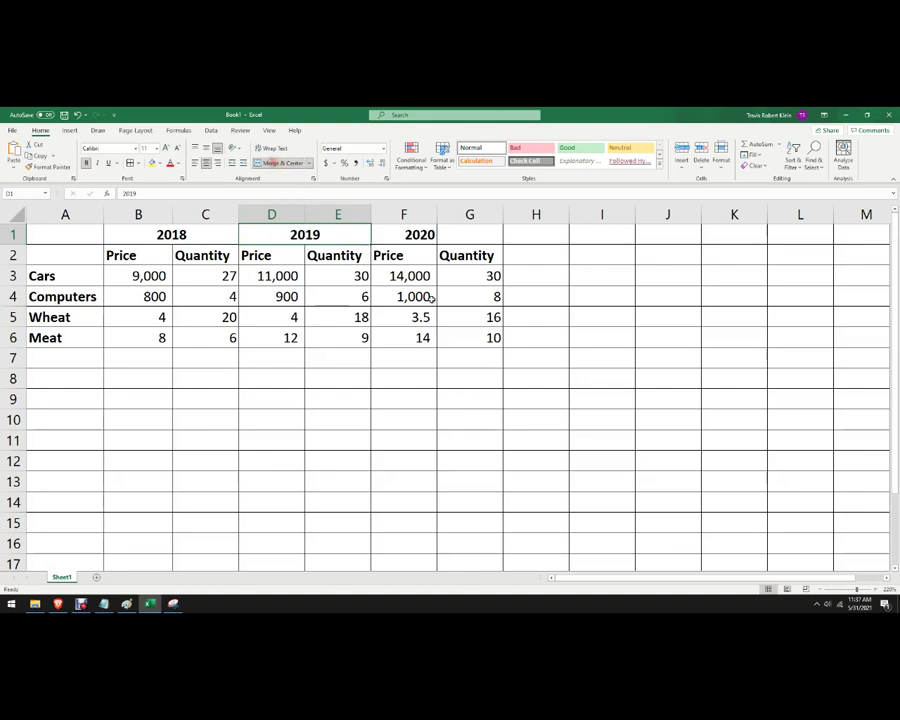
{"action": "left_click", "coordinate": [426, 292]}
{"action": "left_click_drag", "start_coordinate": [413, 235], "coordinate": [462, 235]}
{"action": "left_click", "coordinate": [283, 163]}
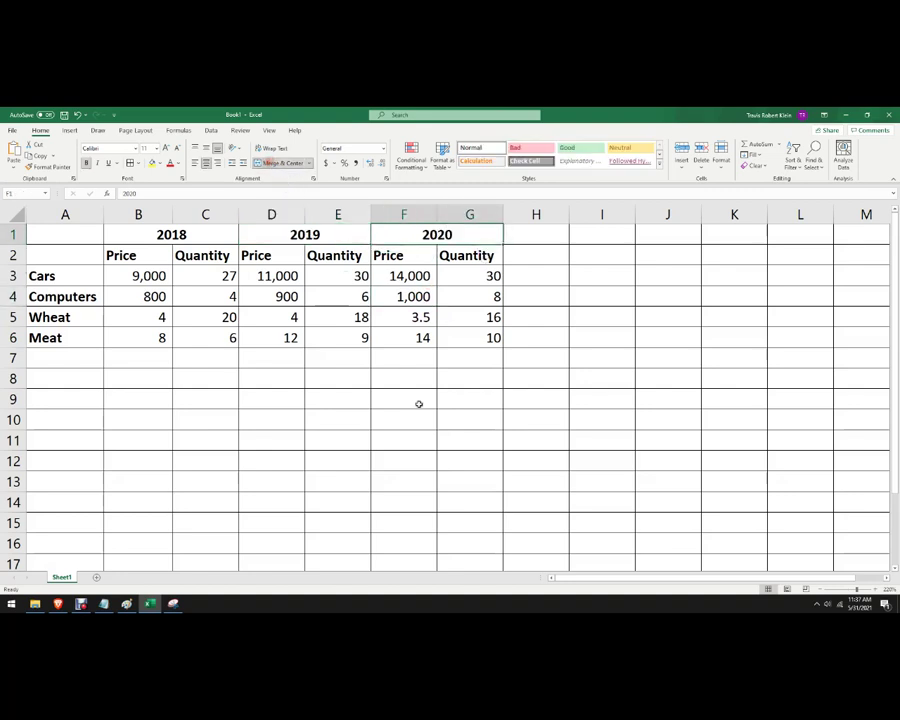
{"action": "left_click", "coordinate": [420, 404]}
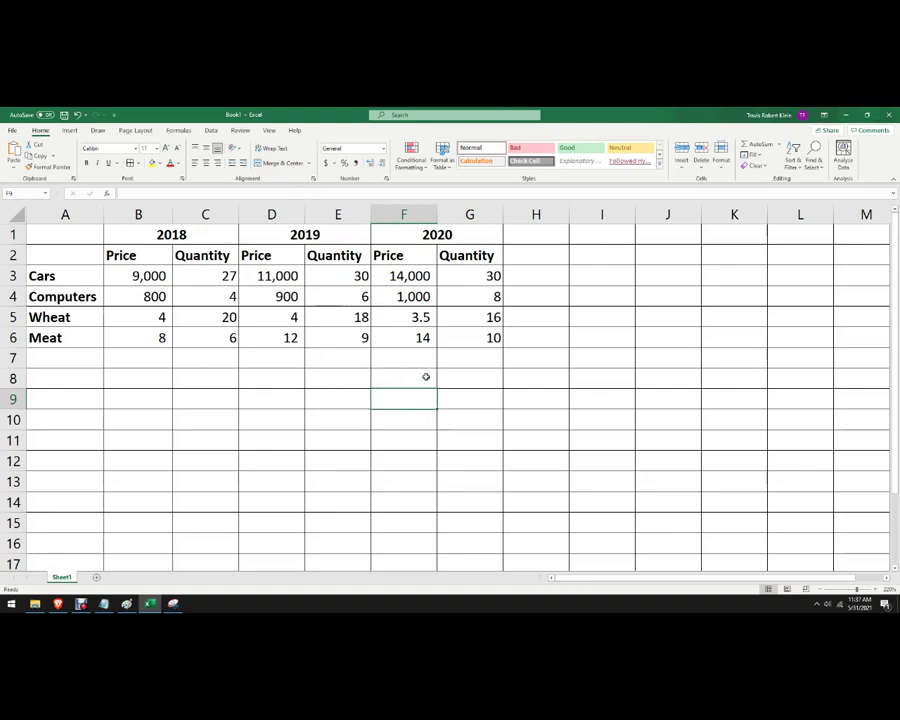
- Label A8 "Nominal GDP" and A9 "Real GDP", and autofit column A to the labels
{"action": "left_click", "coordinate": [81, 380]}
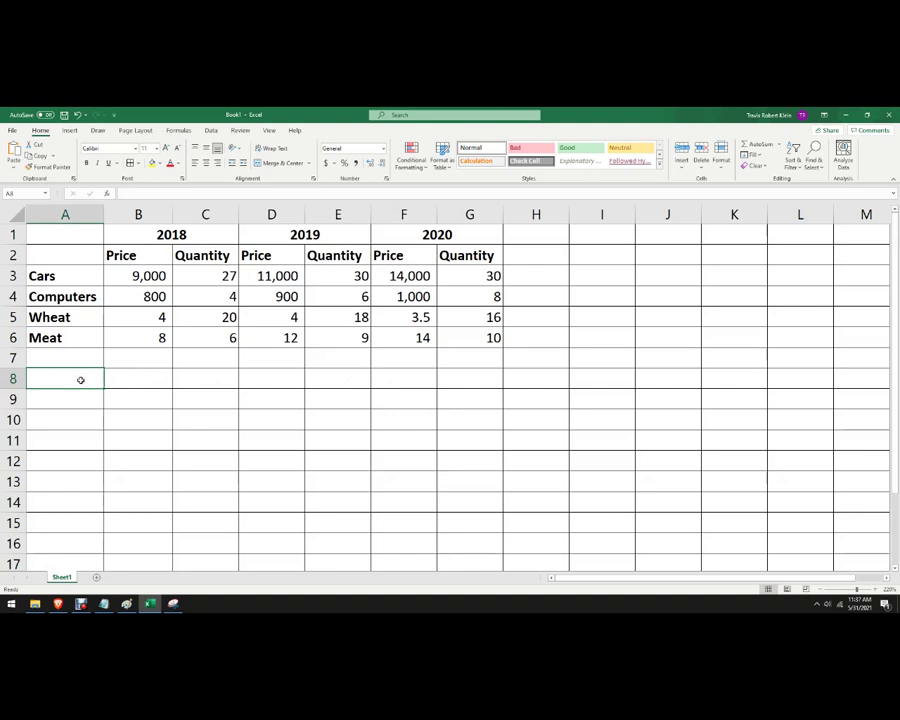
{"action": "type", "text": "Nominal"}
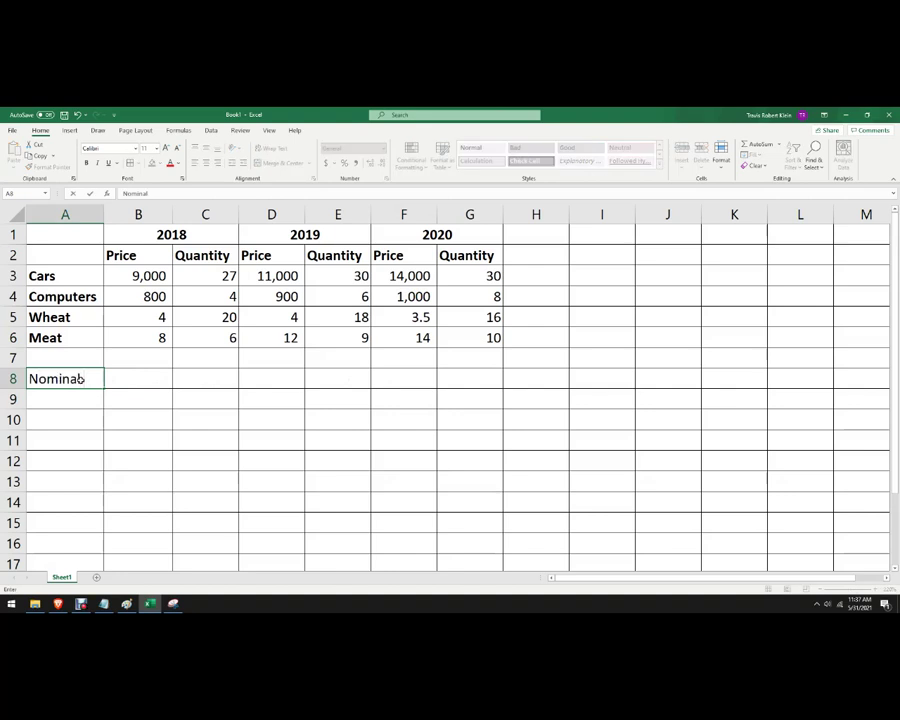
{"action": "type", "text": " GDP"}
{"action": "key", "text": "Return"}
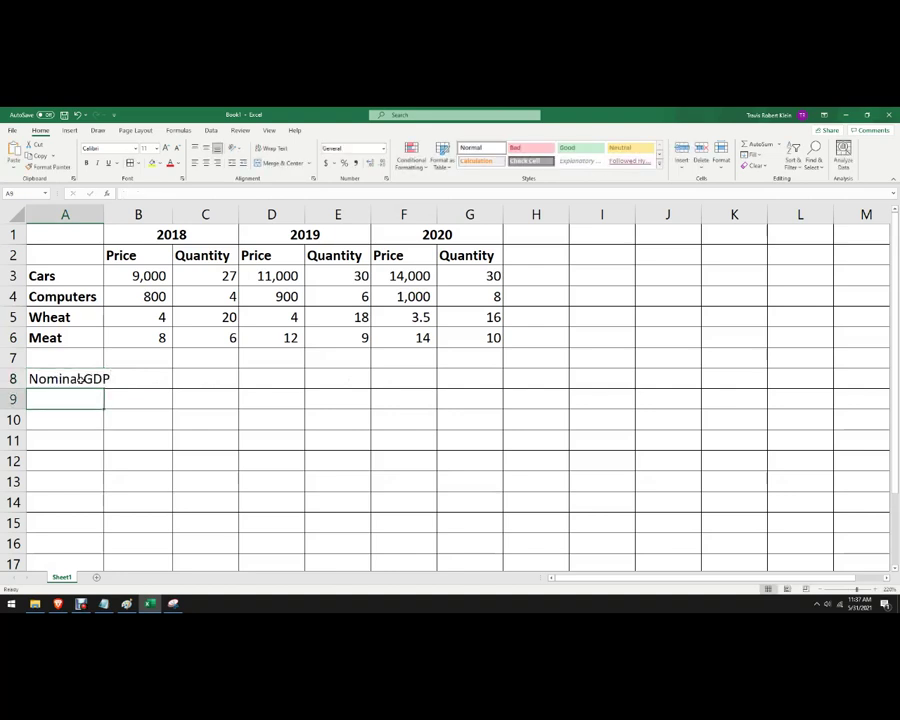
{"action": "type", "text": "Real GDP"}
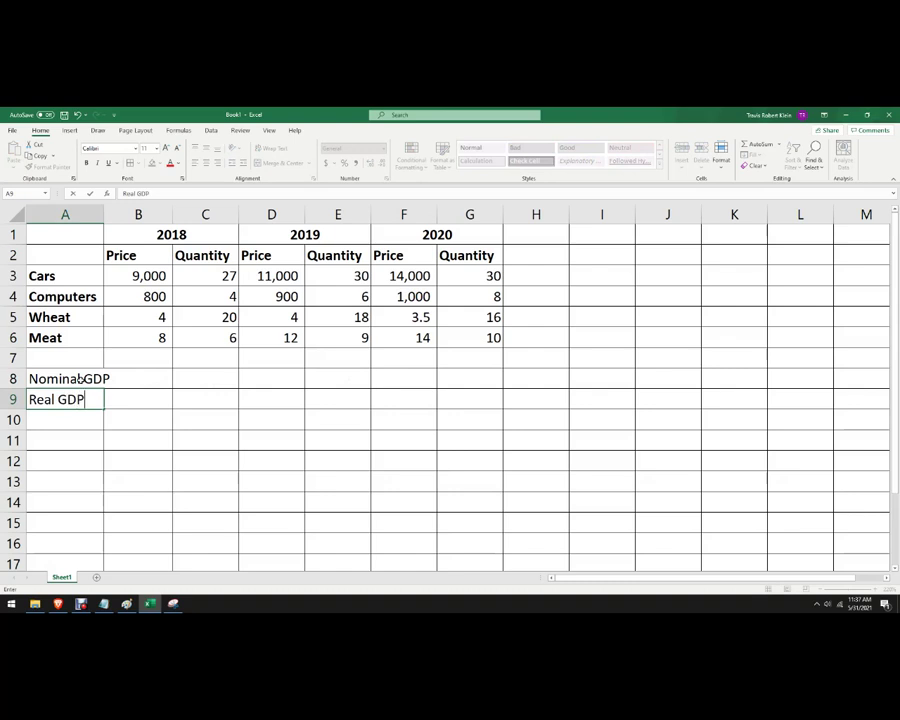
{"action": "left_click", "coordinate": [187, 397]}
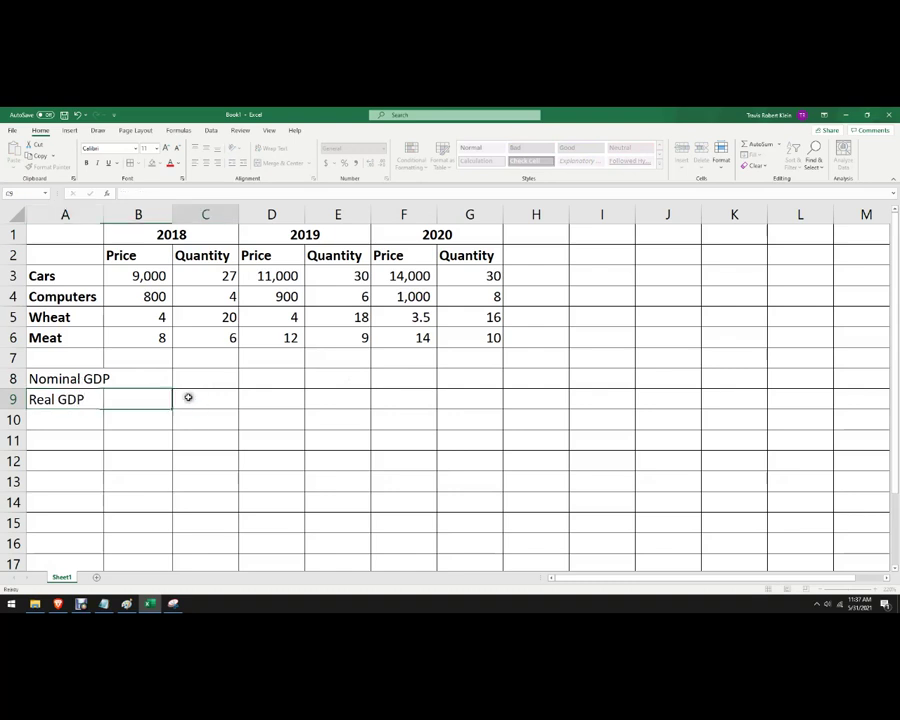
{"action": "double_click", "coordinate": [103, 214]}
- Start the 2020 nominal GDP formula in F8 with the cars price times quantity term, =(F3*G3)
{"action": "left_click", "coordinate": [412, 381]}
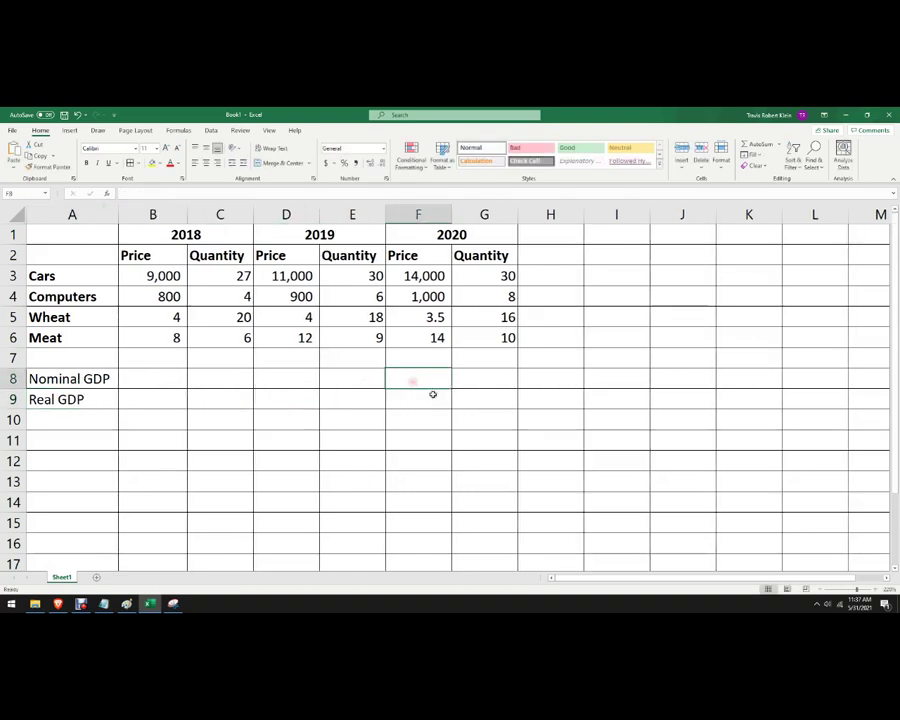
{"action": "type", "text": "="}
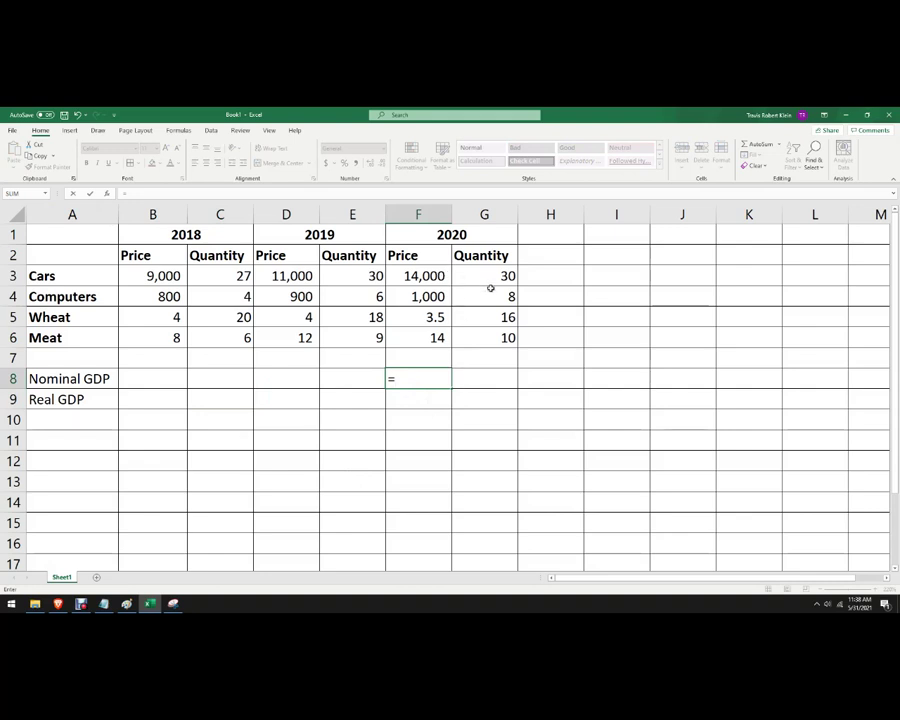
{"action": "key", "text": "Escape"}
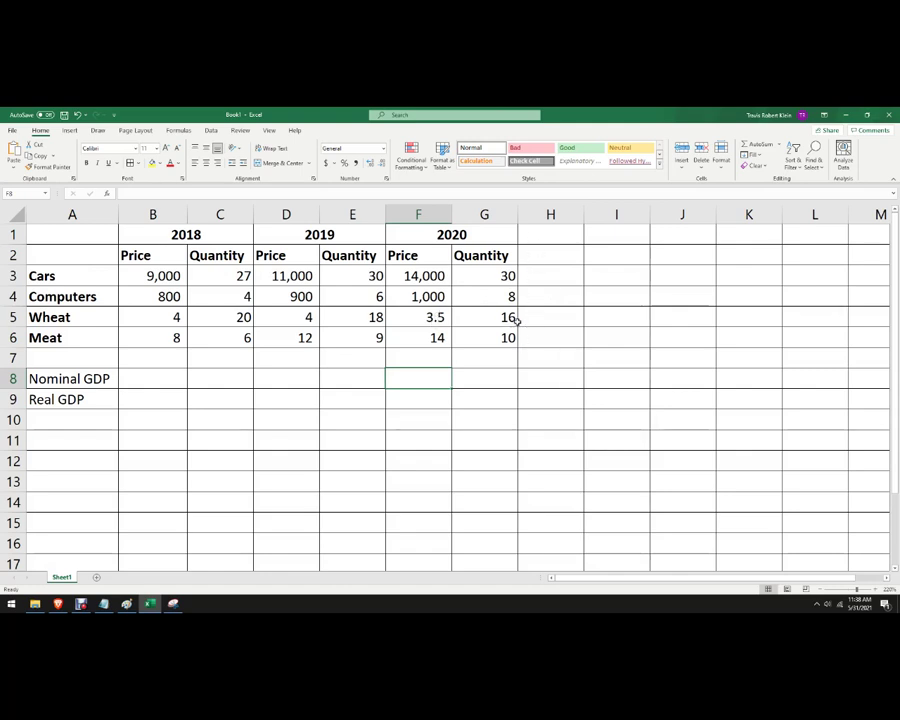
{"action": "type", "text": "="}
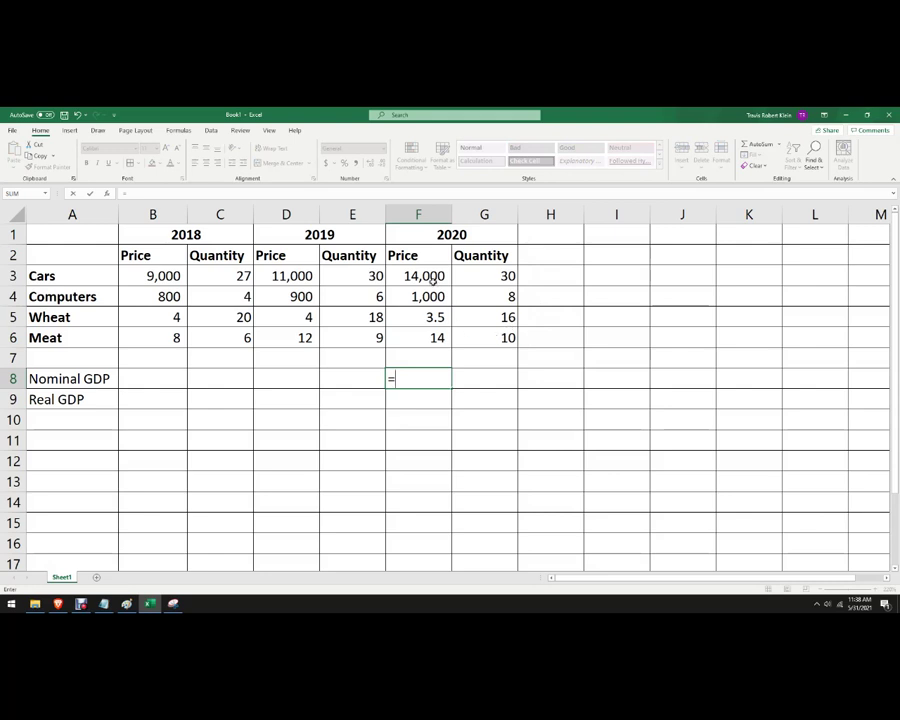
{"action": "type", "text": "("}
{"action": "left_click", "coordinate": [434, 279]}
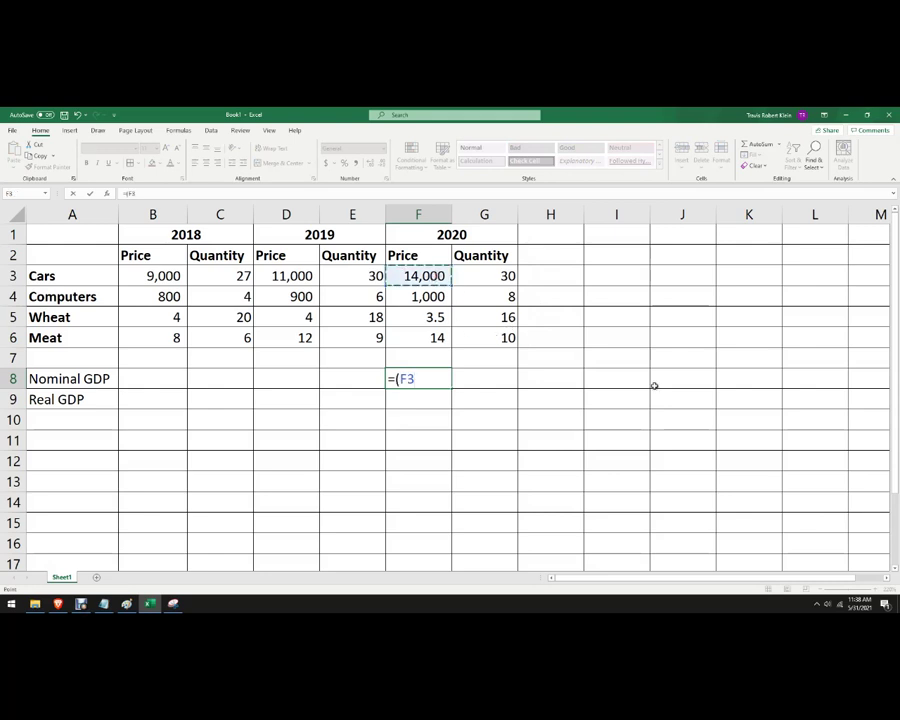
{"action": "type", "text": "*"}
{"action": "left_click", "coordinate": [477, 277]}
{"action": "type", "text": ")"}
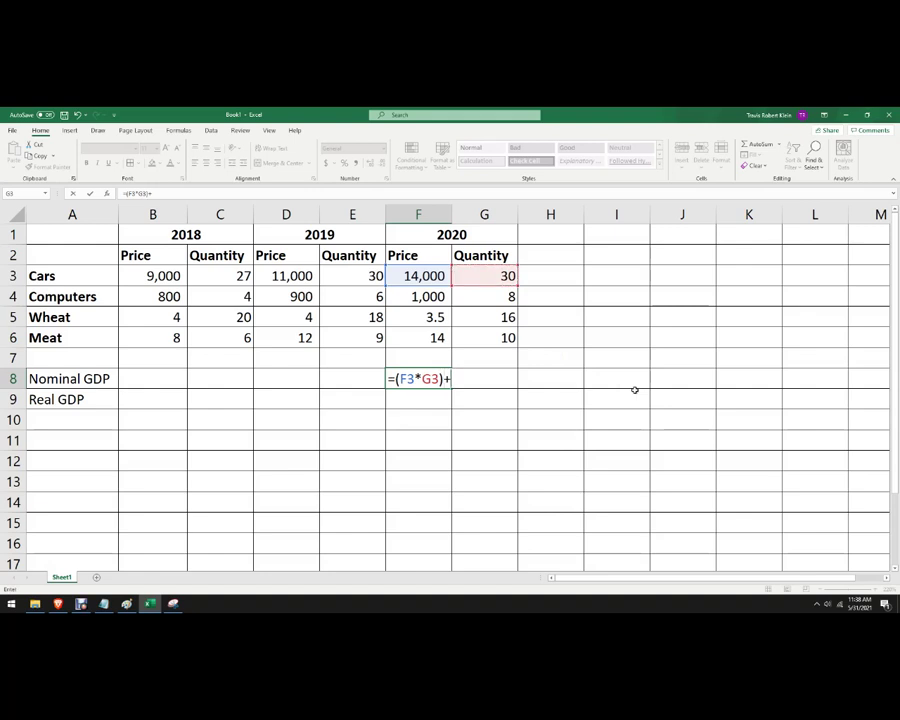
- Add the computers term (F4*G4) and the wheat term (F5*G5) to the nominal GDP formula in F8
{"action": "type", "text": "+("}
{"action": "left_click", "coordinate": [423, 297]}
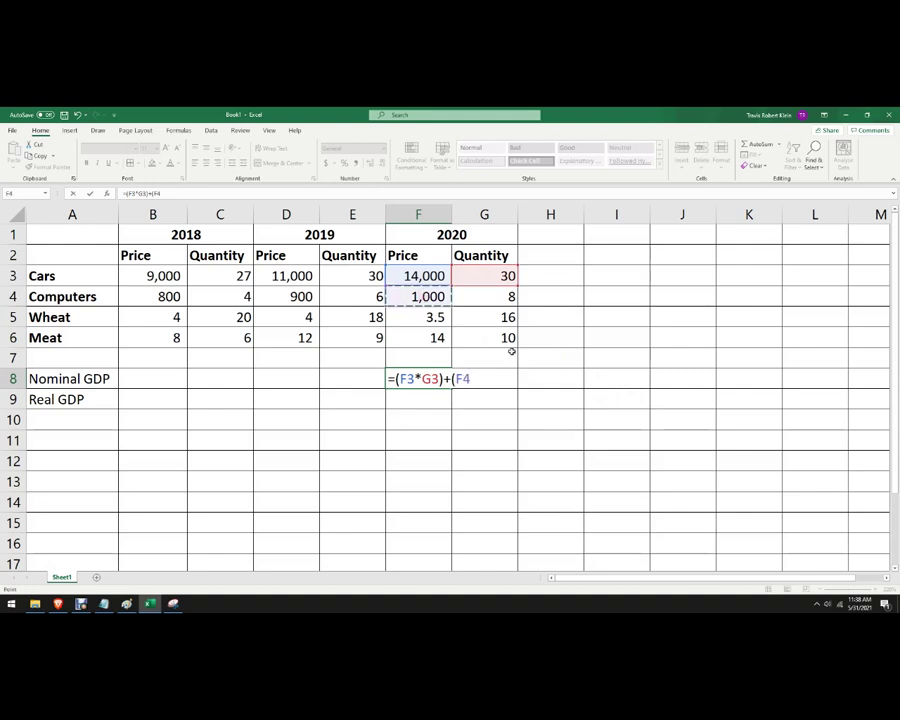
{"action": "type", "text": "*"}
{"action": "left_click", "coordinate": [506, 295]}
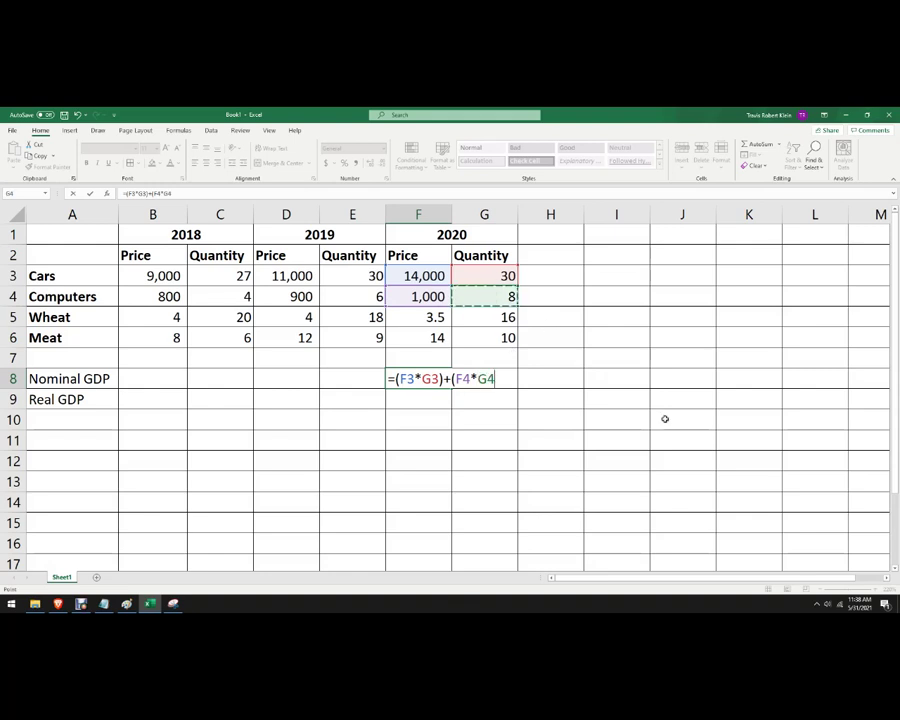
{"action": "type", "text": ")+"}
{"action": "left_click", "coordinate": [414, 318]}
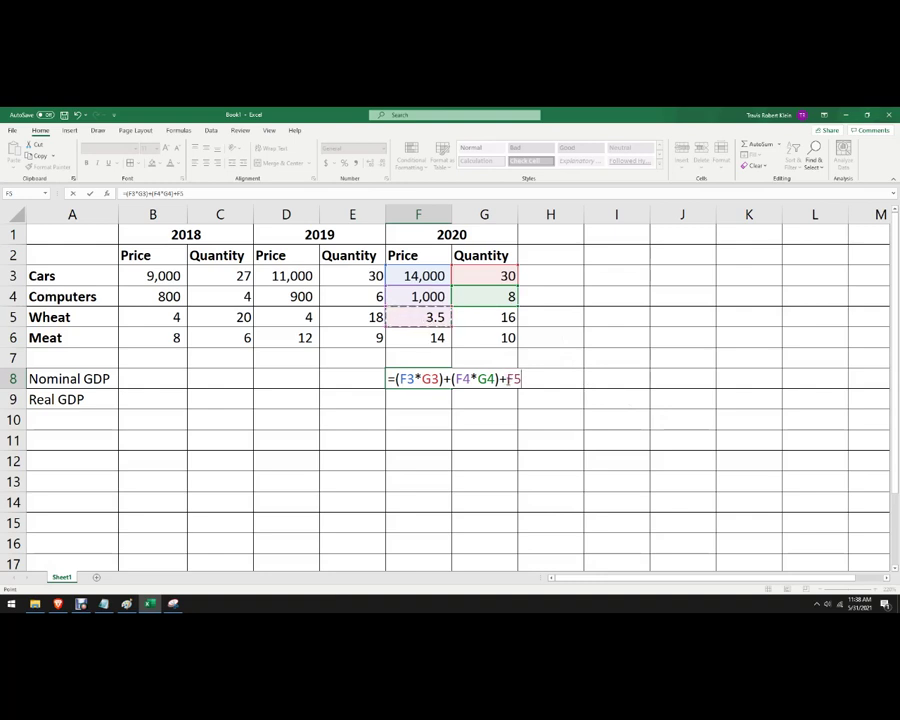
{"action": "type", "text": "*"}
{"action": "left_click", "coordinate": [463, 317]}
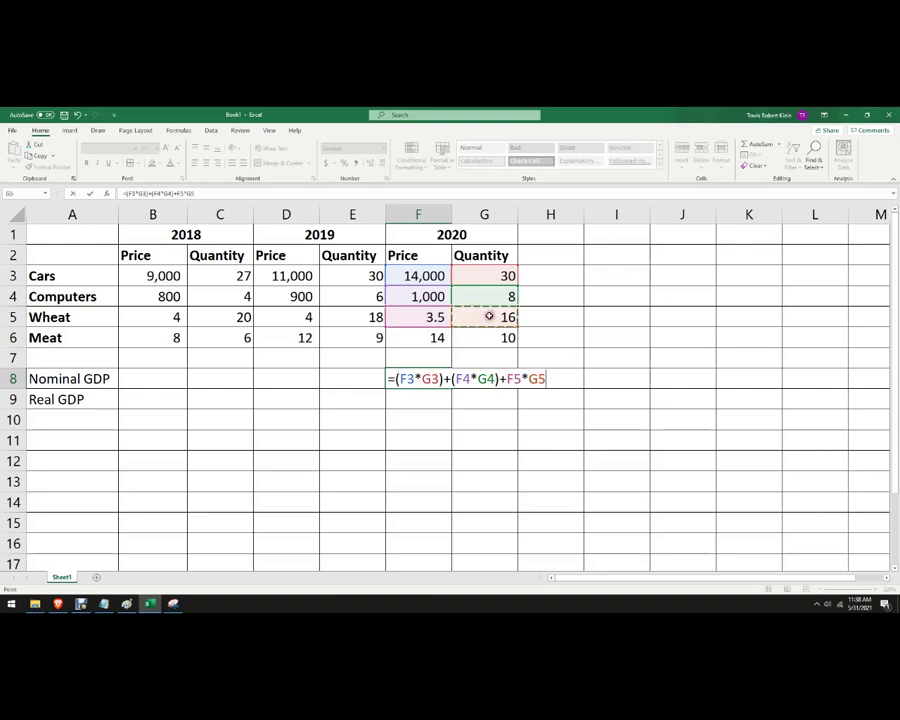
{"action": "left_click", "coordinate": [507, 379]}
{"action": "type", "text": "("}
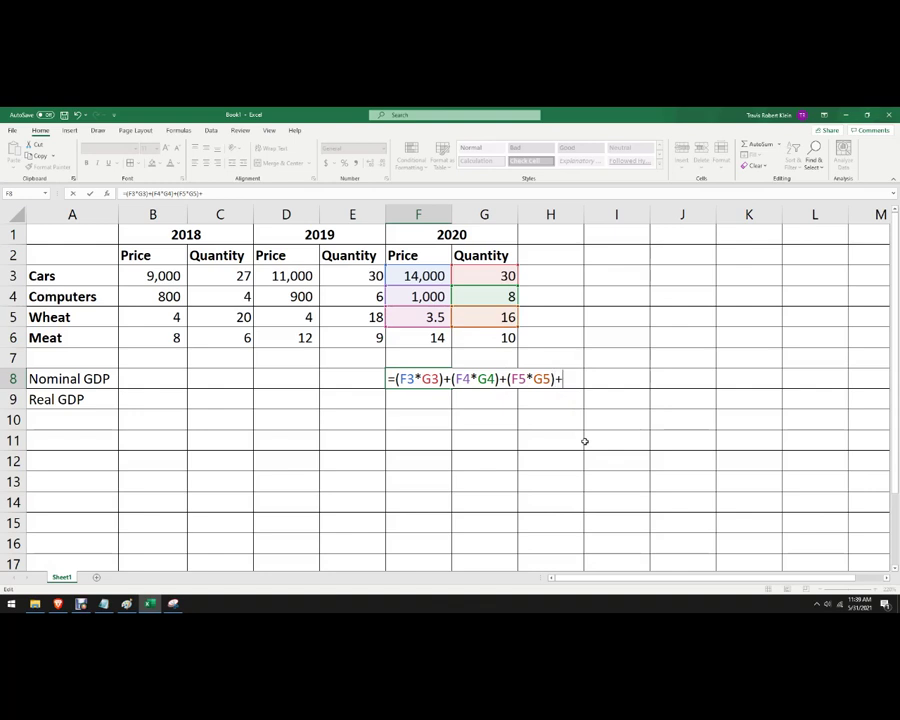
- Complete the nominal GDP formula in F8 with the meat term (F6*G6) in parentheses and enter it
{"action": "left_click", "coordinate": [431, 339]}
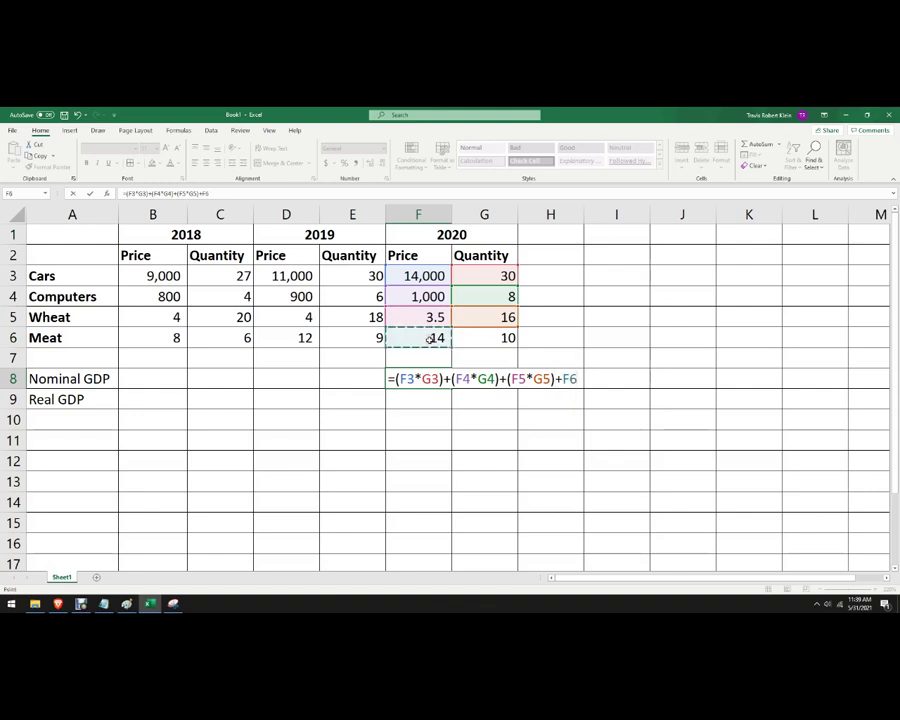
{"action": "type", "text": "*"}
{"action": "left_click", "coordinate": [486, 338]}
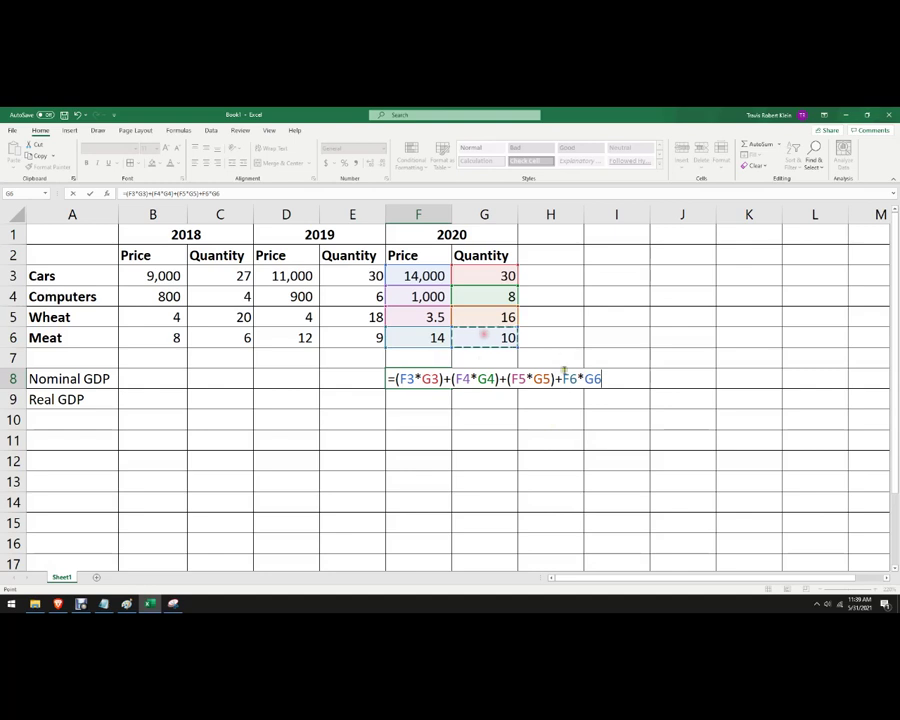
{"action": "left_click", "coordinate": [574, 389]}
{"action": "type", "text": "("}
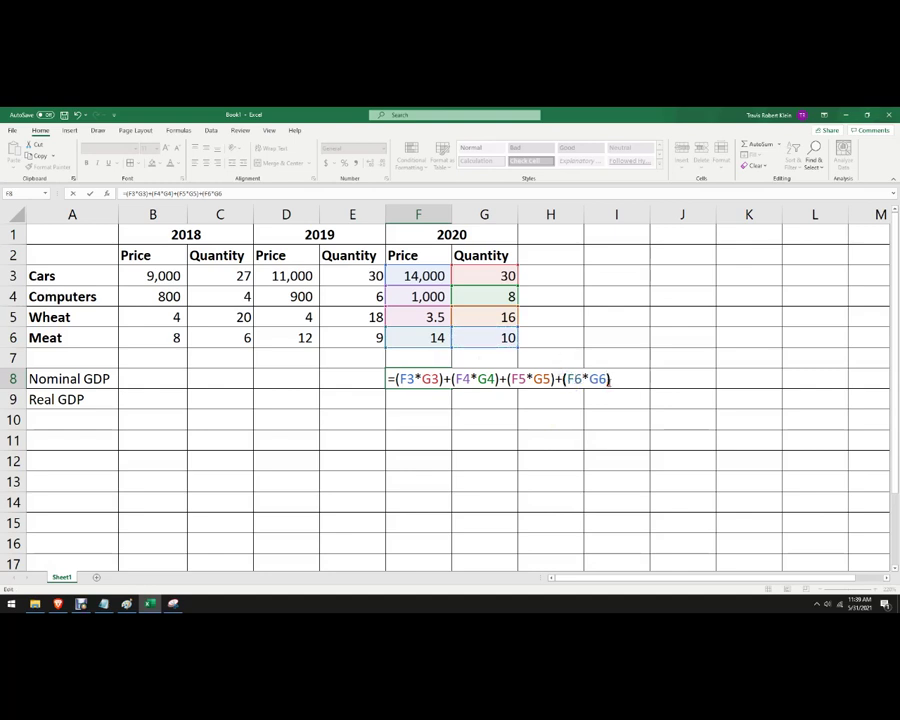
{"action": "key", "text": "Return"}
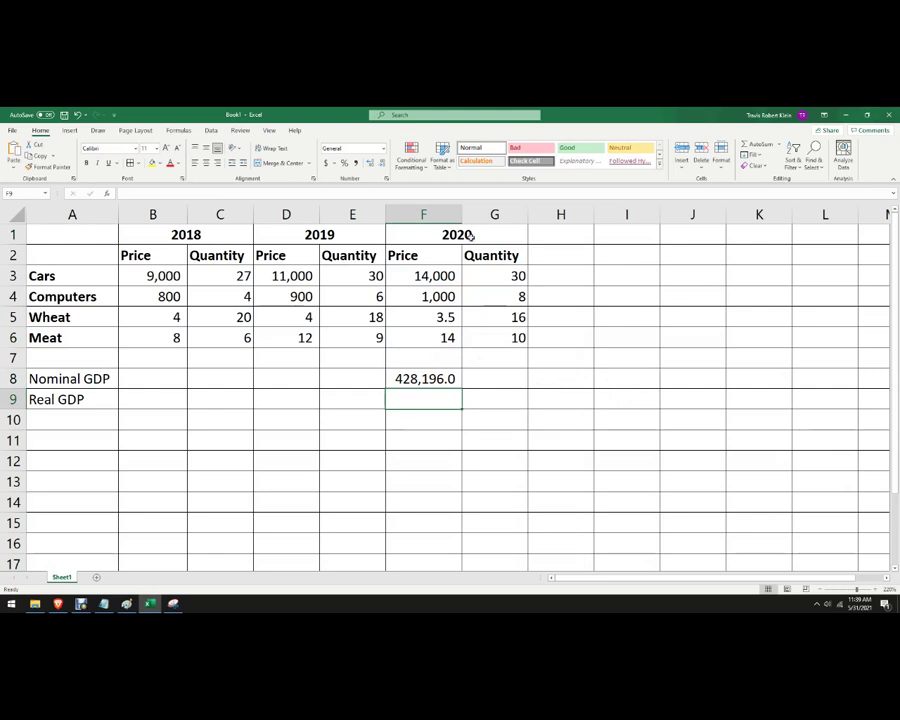
- Format the 2020 nominal GDP in F8 with no decimal places and autofit column F
{"action": "key", "text": "Up"}
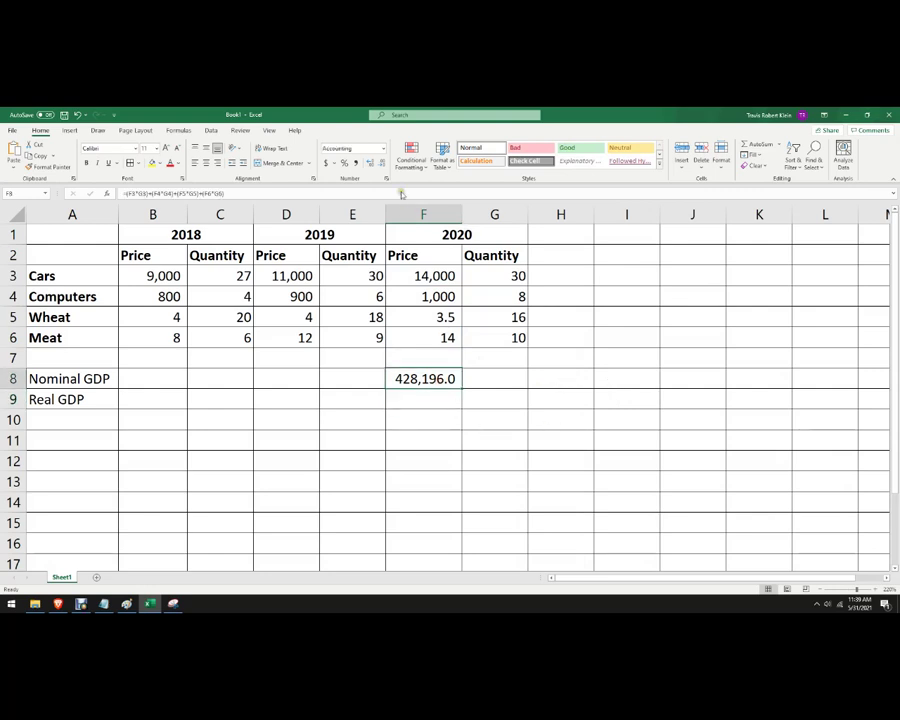
{"action": "left_click", "coordinate": [379, 164]}
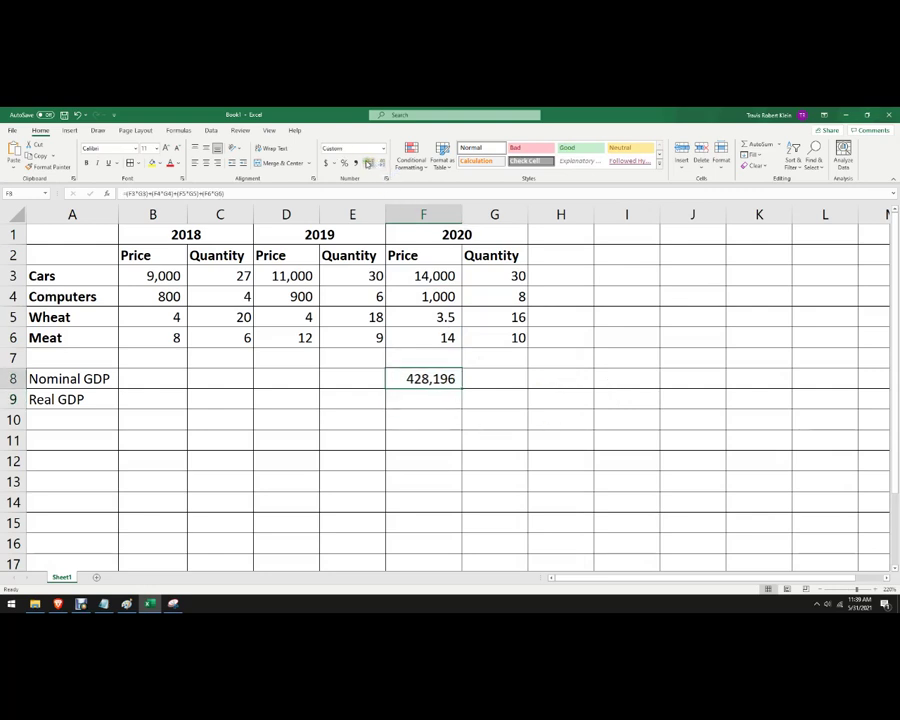
{"action": "left_click", "coordinate": [371, 164]}
{"action": "left_click", "coordinate": [371, 164]}
{"action": "left_click", "coordinate": [379, 164]}
{"action": "left_click", "coordinate": [379, 164]}
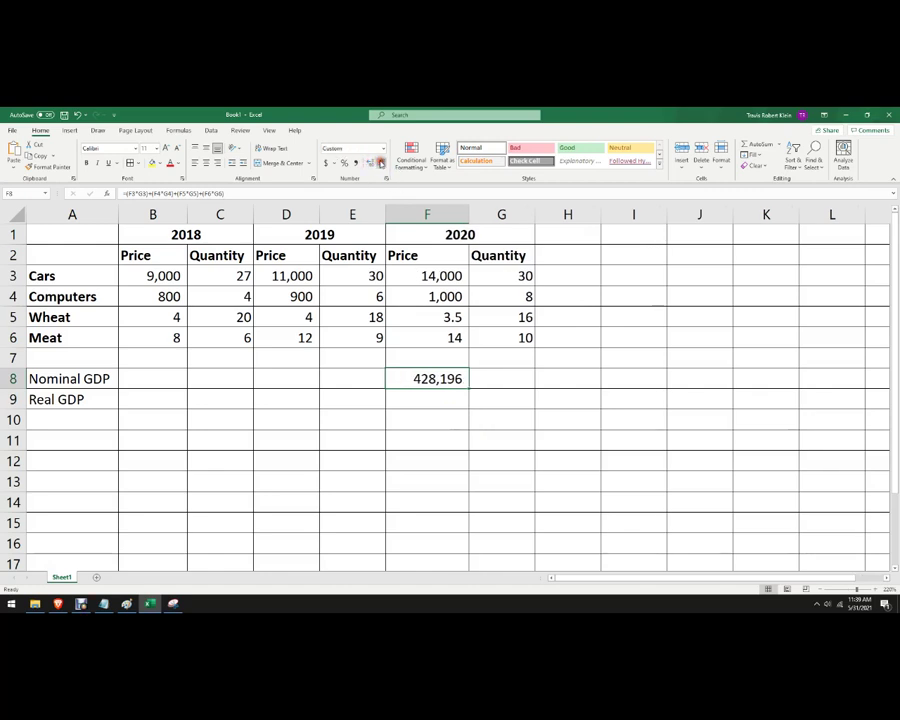
{"action": "double_click", "coordinate": [468, 214]}
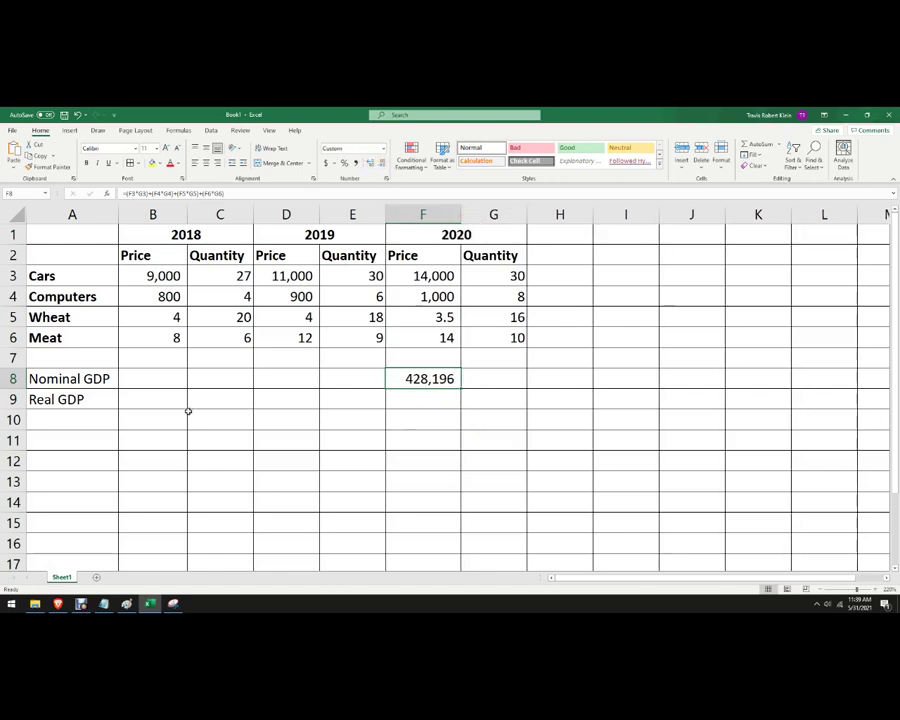
- Start the 2020 real GDP formula in F9 with the cars and computers terms, =F3*G3+F4*G4
{"action": "left_click", "coordinate": [425, 398]}
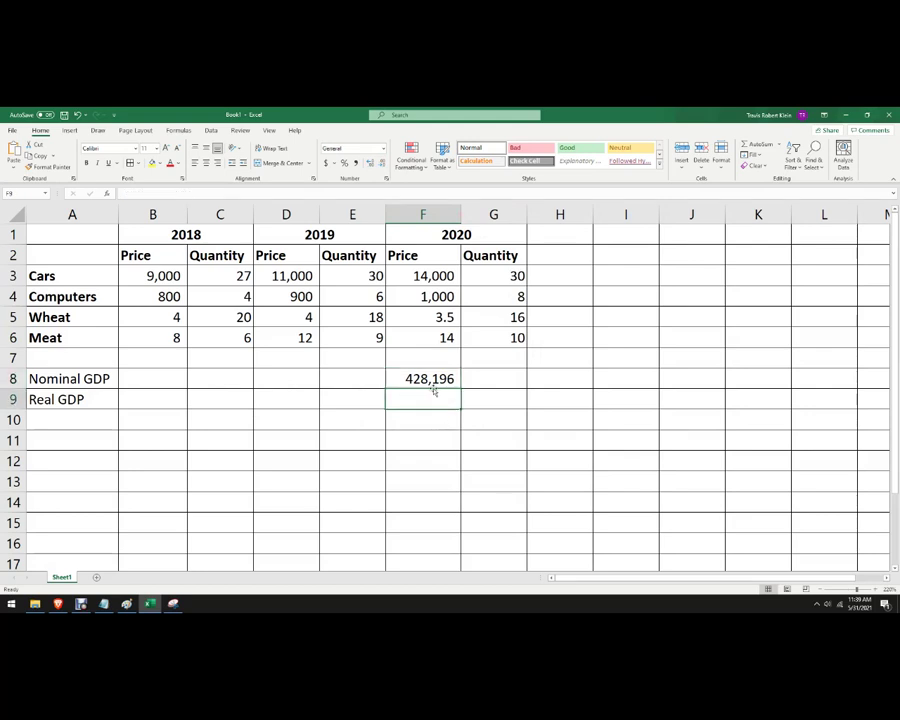
{"action": "left_click", "coordinate": [424, 381]}
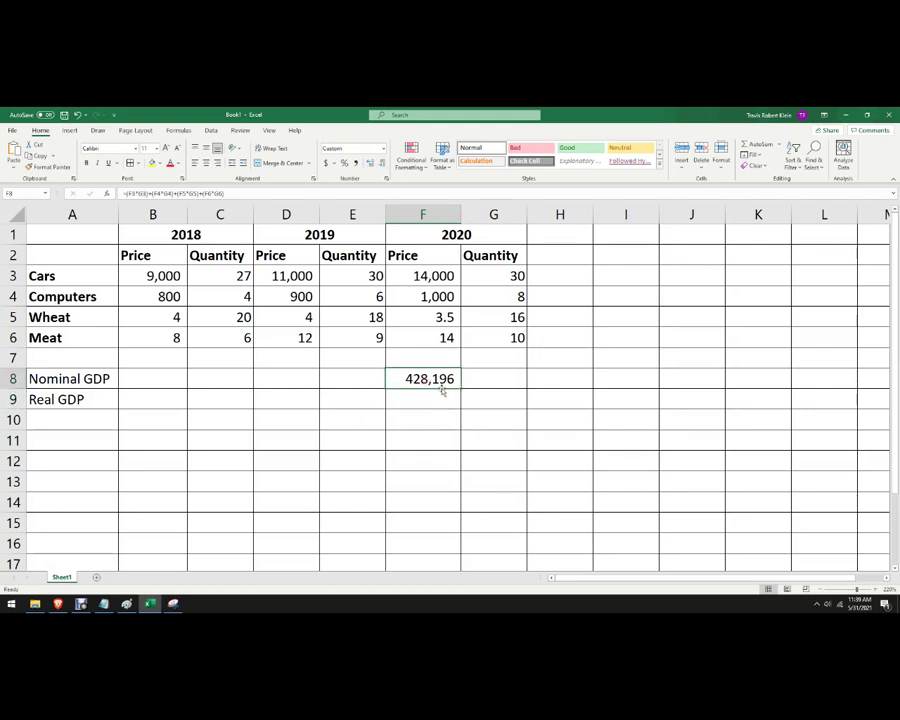
{"action": "left_click", "coordinate": [438, 398]}
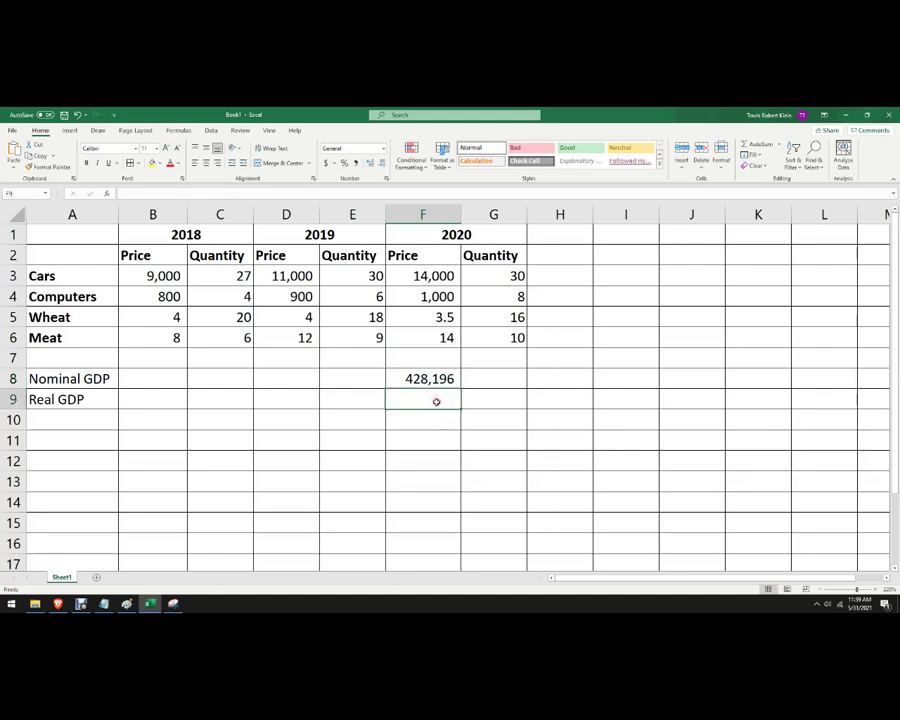
{"action": "type", "text": "="}
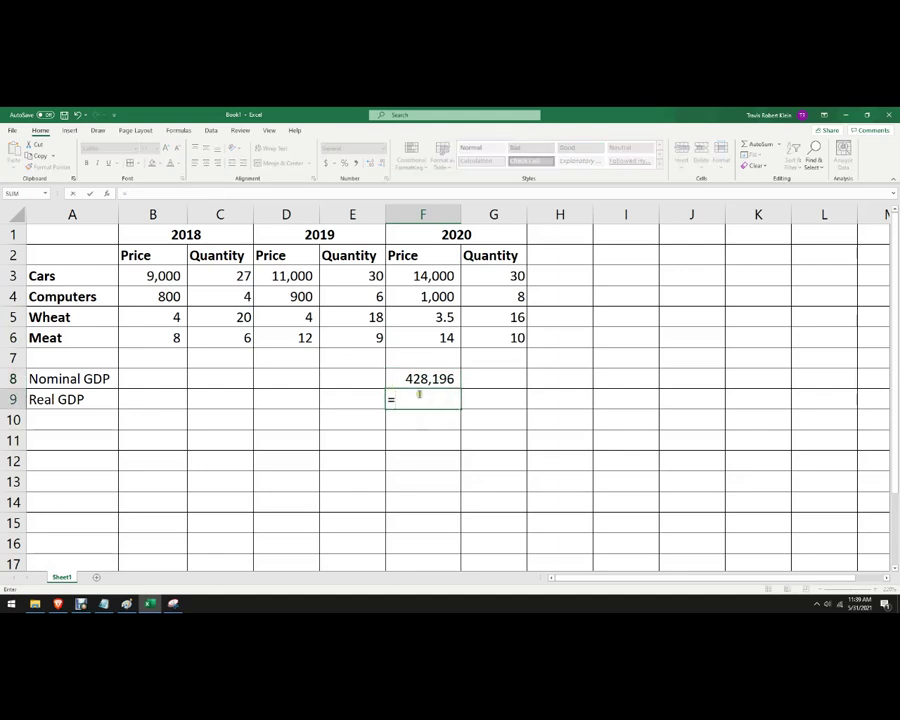
{"action": "left_click", "coordinate": [422, 276]}
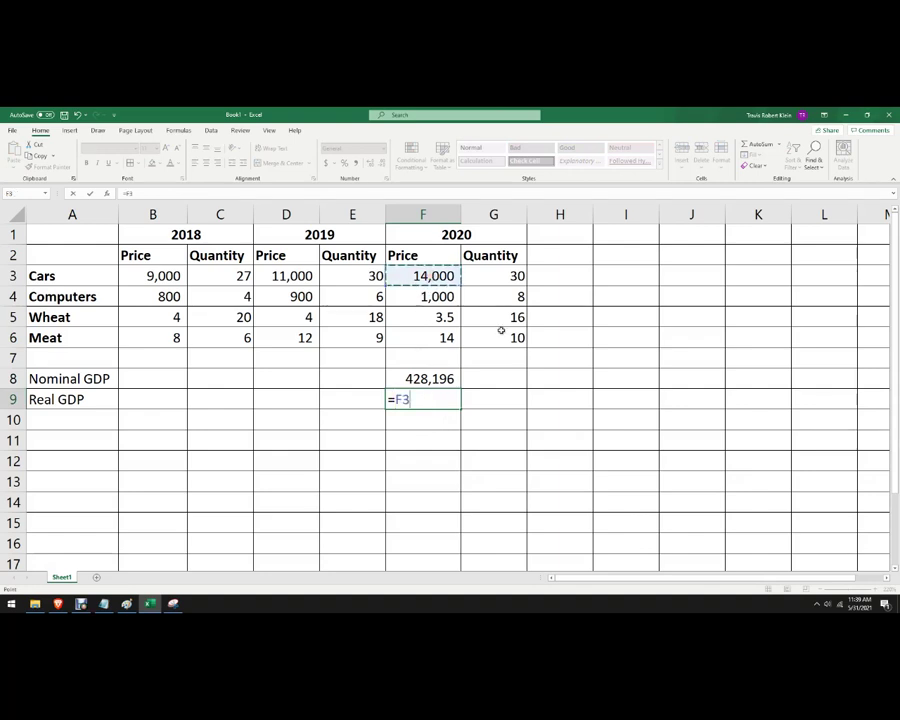
{"action": "type", "text": "*"}
{"action": "left_click", "coordinate": [515, 277]}
{"action": "type", "text": "+"}
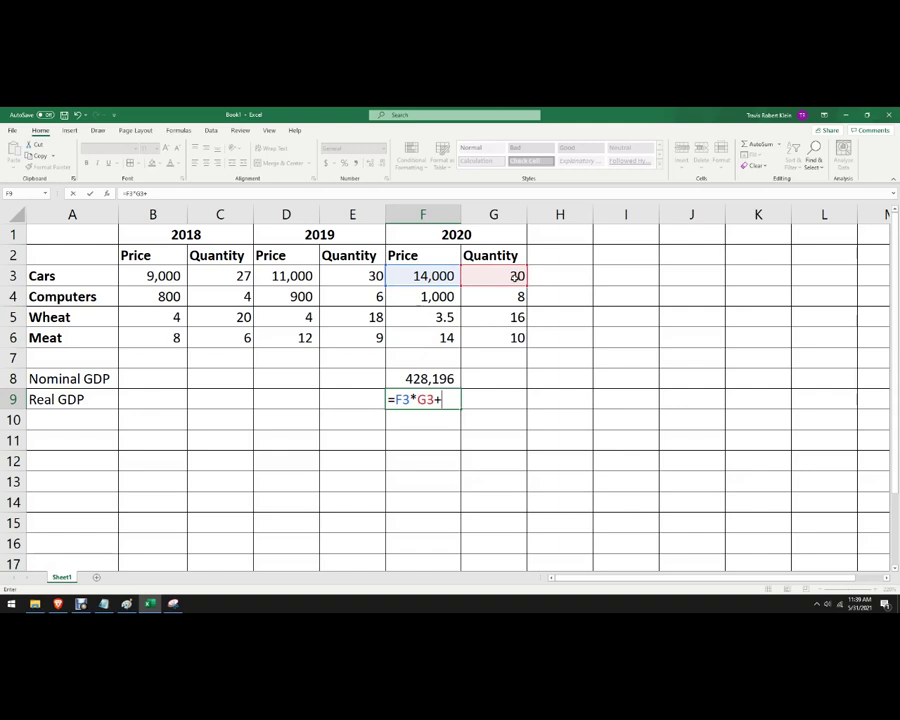
{"action": "left_click", "coordinate": [438, 297]}
{"action": "type", "text": "*"}
{"action": "left_click", "coordinate": [487, 298]}
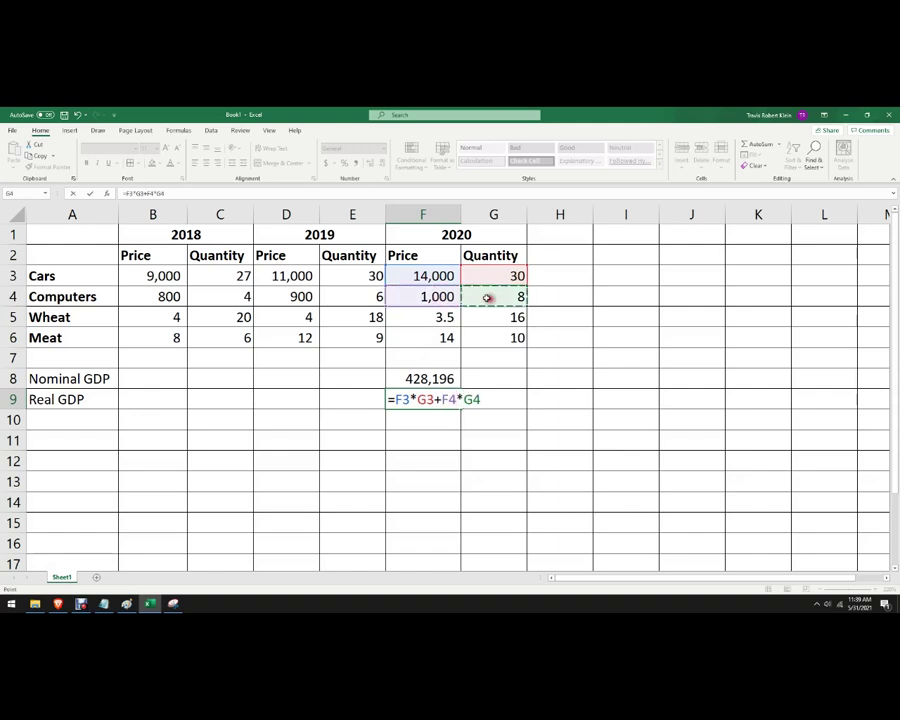
- Add the wheat term F5*G5 and the meat term F6*G6 to the real GDP formula in F9
{"action": "type", "text": "+"}
{"action": "left_click", "coordinate": [450, 318]}
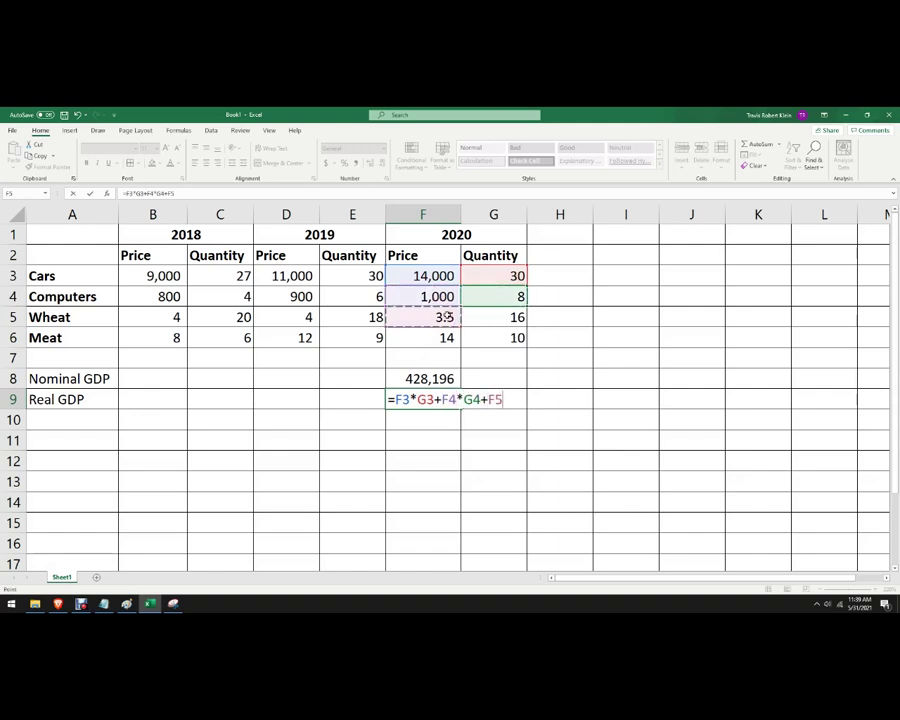
{"action": "type", "text": "*"}
{"action": "left_click", "coordinate": [505, 318]}
{"action": "type", "text": "+"}
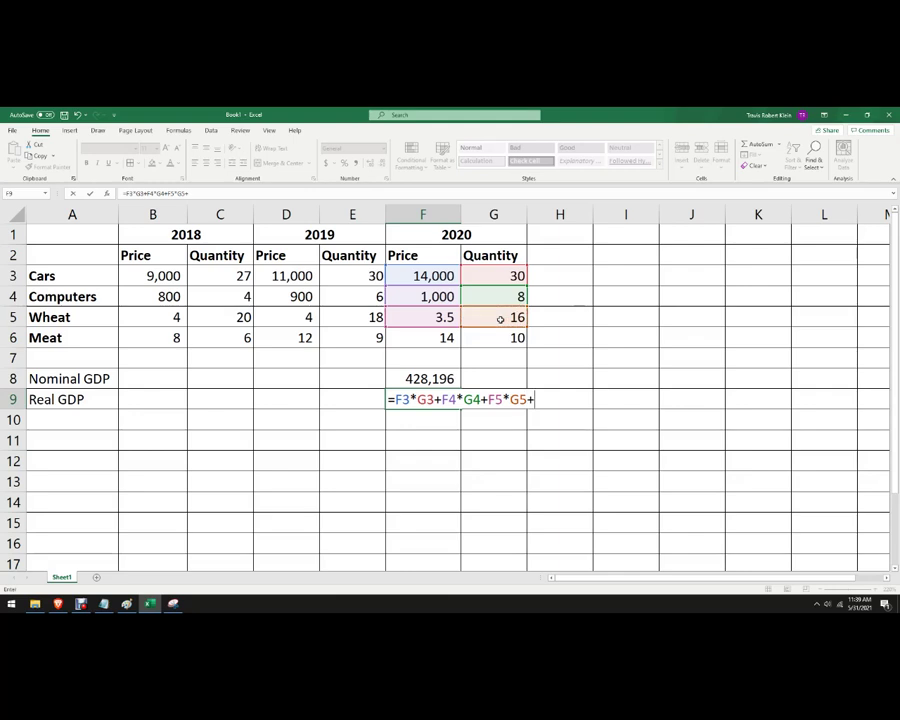
{"action": "left_click", "coordinate": [446, 340]}
{"action": "type", "text": "*"}
{"action": "left_click", "coordinate": [492, 338]}
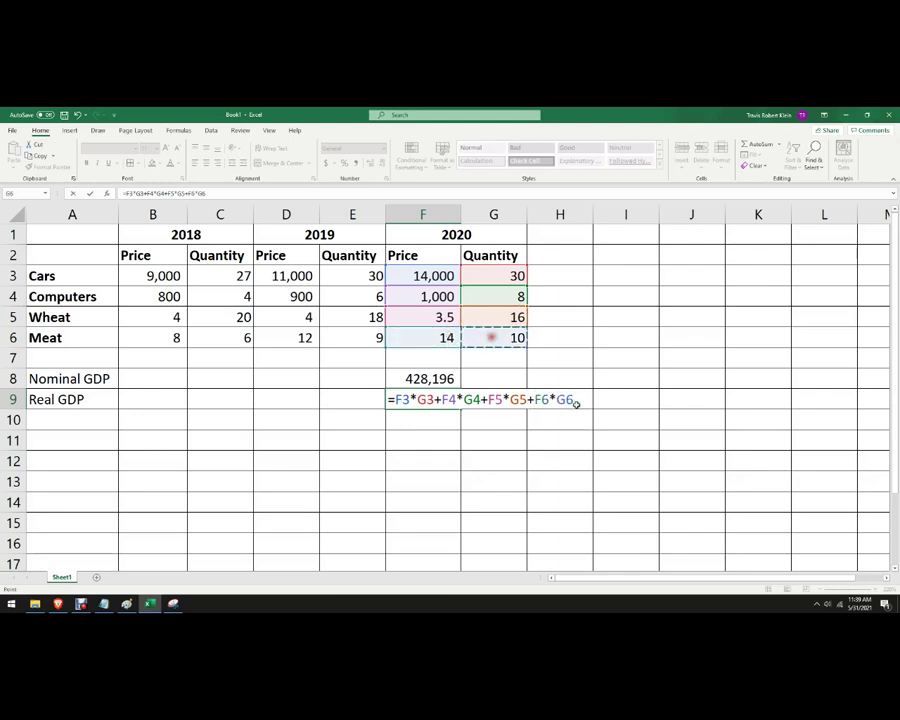
- Enclose the meat term F6*G6 and the wheat term F5*G5 of the F9 formula in parentheses
{"action": "type", "text": ")"}
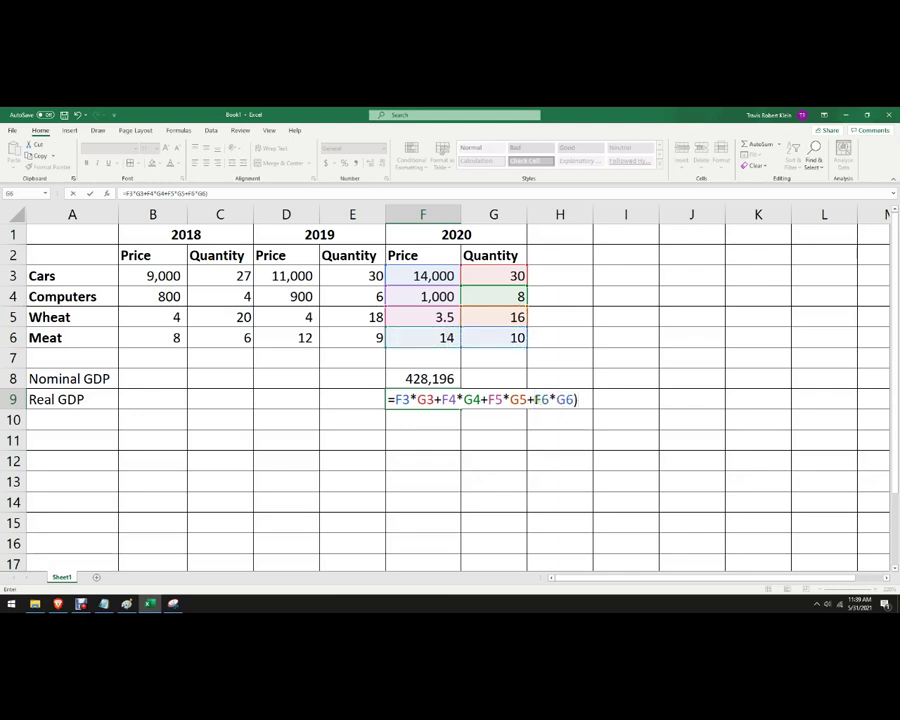
{"action": "left_click", "coordinate": [536, 399]}
{"action": "type", "text": "("}
{"action": "left_click", "coordinate": [526, 399]}
{"action": "type", "text": ")"}
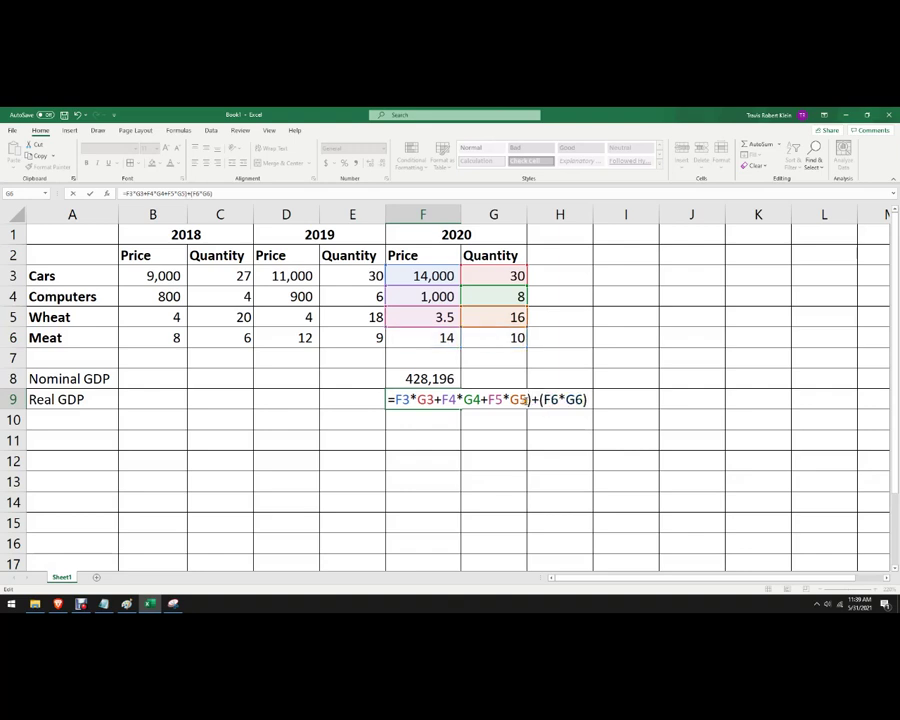
{"action": "left_click", "coordinate": [488, 399]}
{"action": "type", "text": "("}
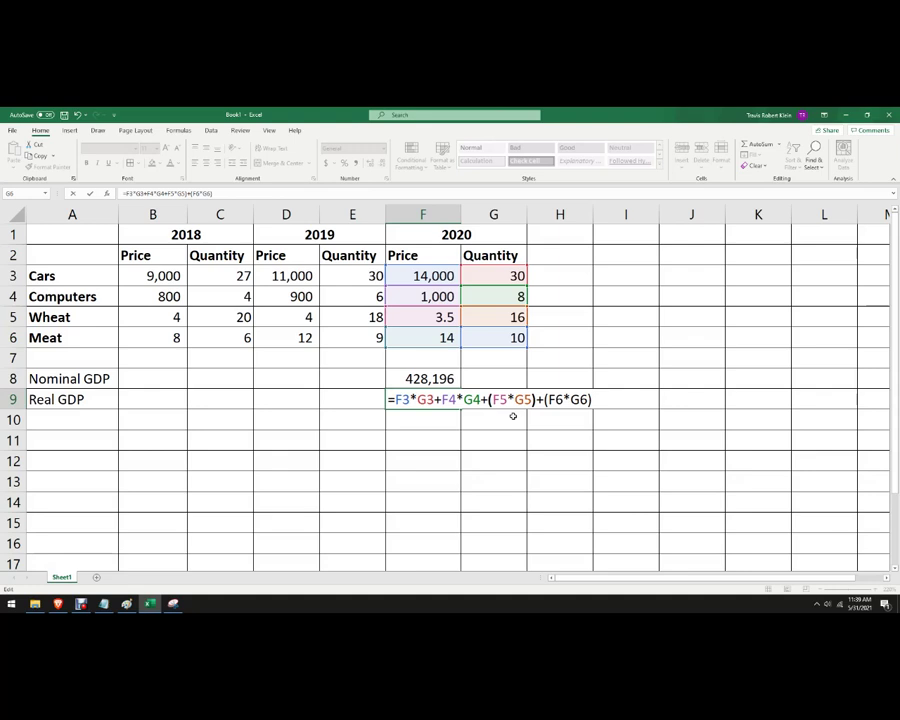
- Enclose the computers term F4*G4 and the cars term F3*G3 in parentheses and enter the real GDP formula in F9
{"action": "left_click", "coordinate": [480, 399]}
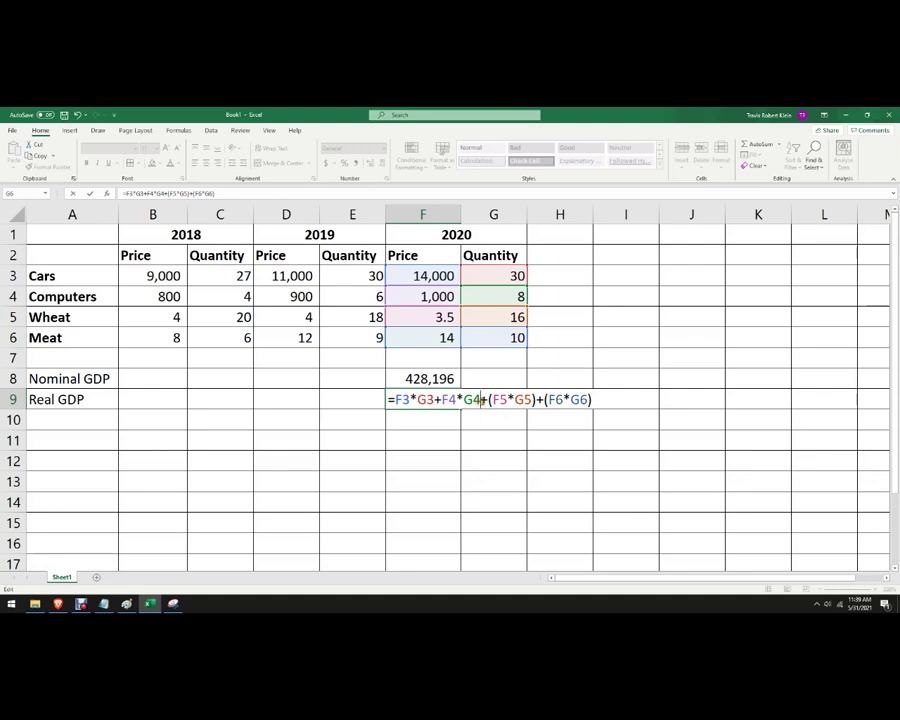
{"action": "type", "text": ")"}
{"action": "left_click", "coordinate": [440, 399]}
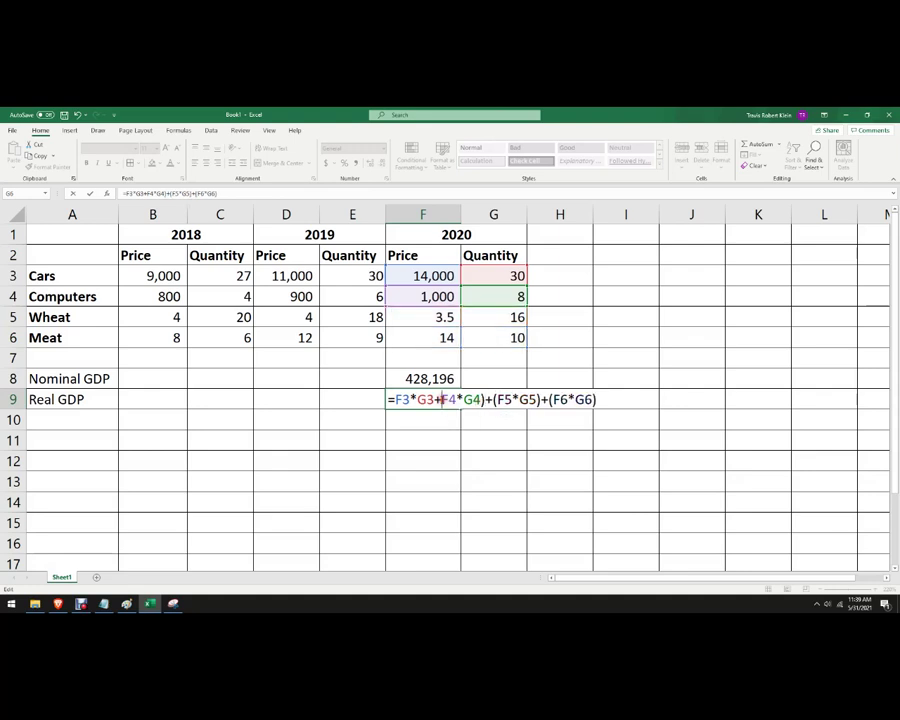
{"action": "type", "text": "("}
{"action": "left_click", "coordinate": [432, 399]}
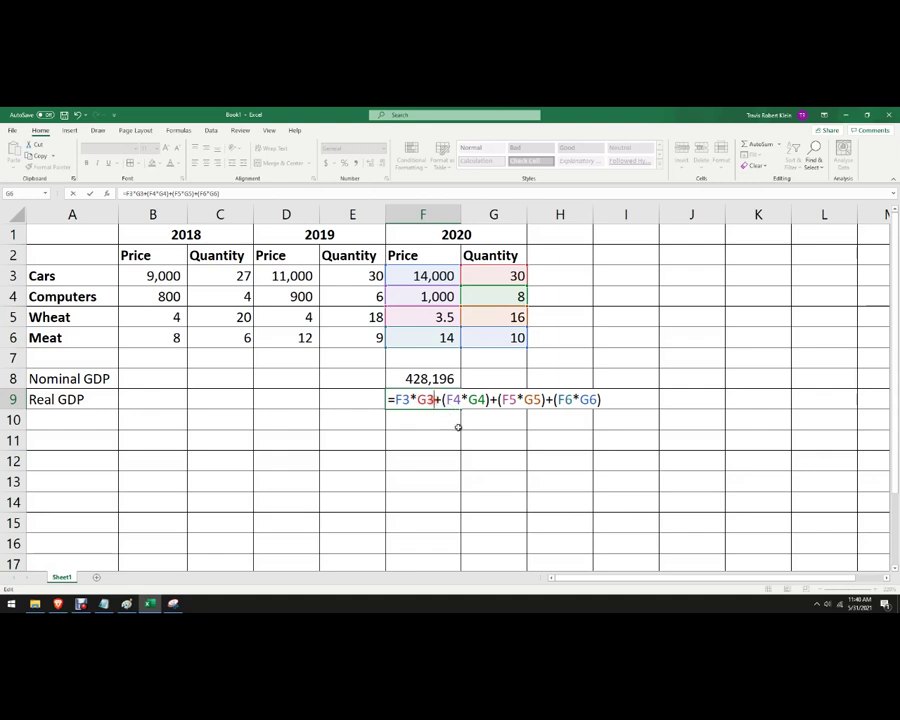
{"action": "type", "text": ")"}
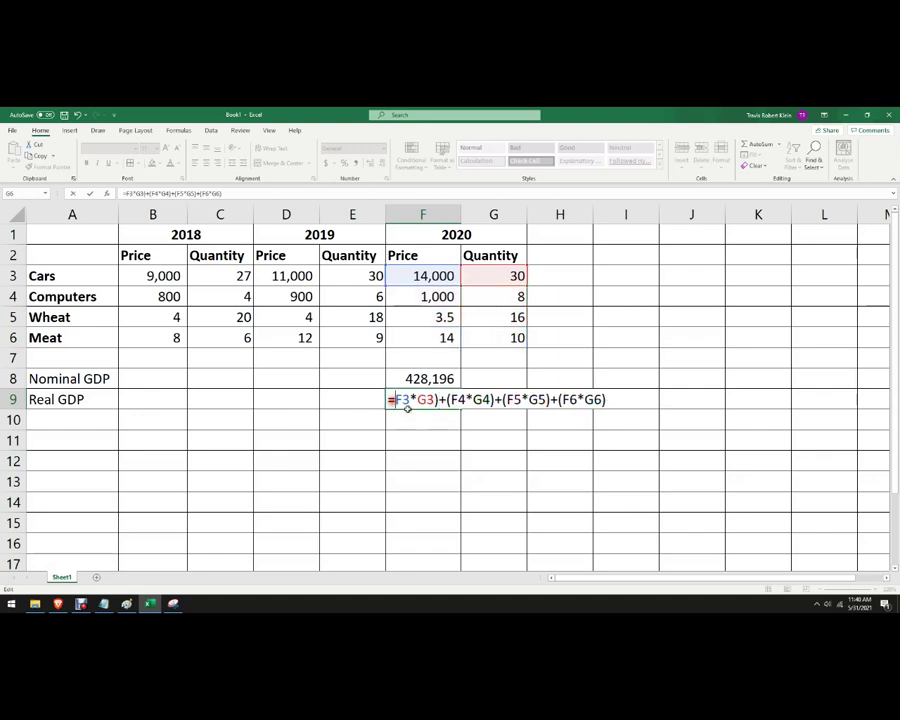
{"action": "key", "text": "Home"}
{"action": "key", "text": "Right"}
{"action": "type", "text": "("}
{"action": "key", "text": "Return"}
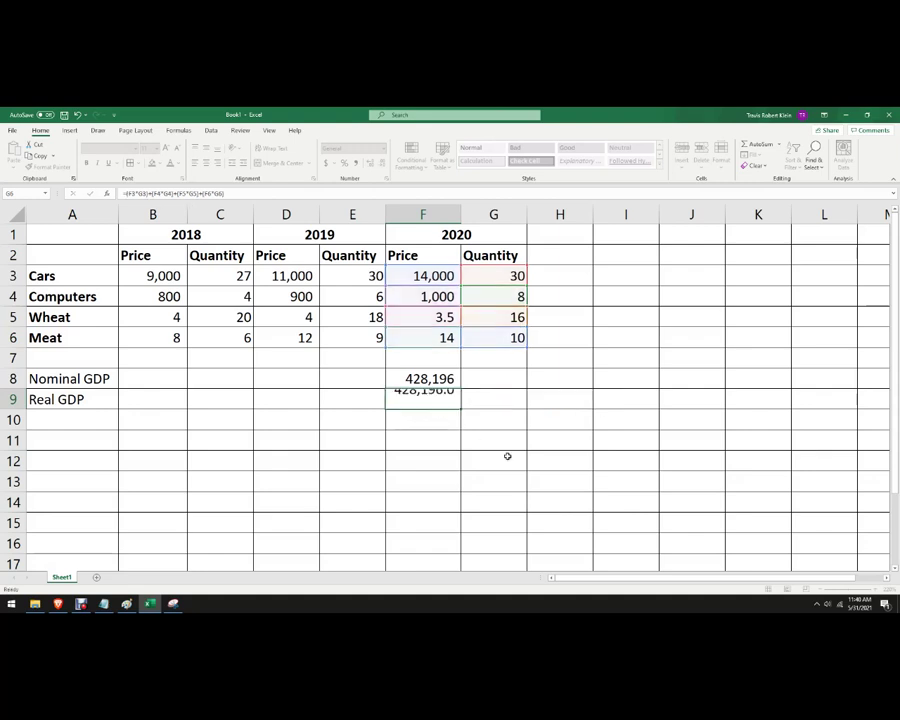
- Copy the number format of the nominal GDP in F8 to the real GDP in F9 with Format Painter
{"action": "left_click", "coordinate": [452, 384]}
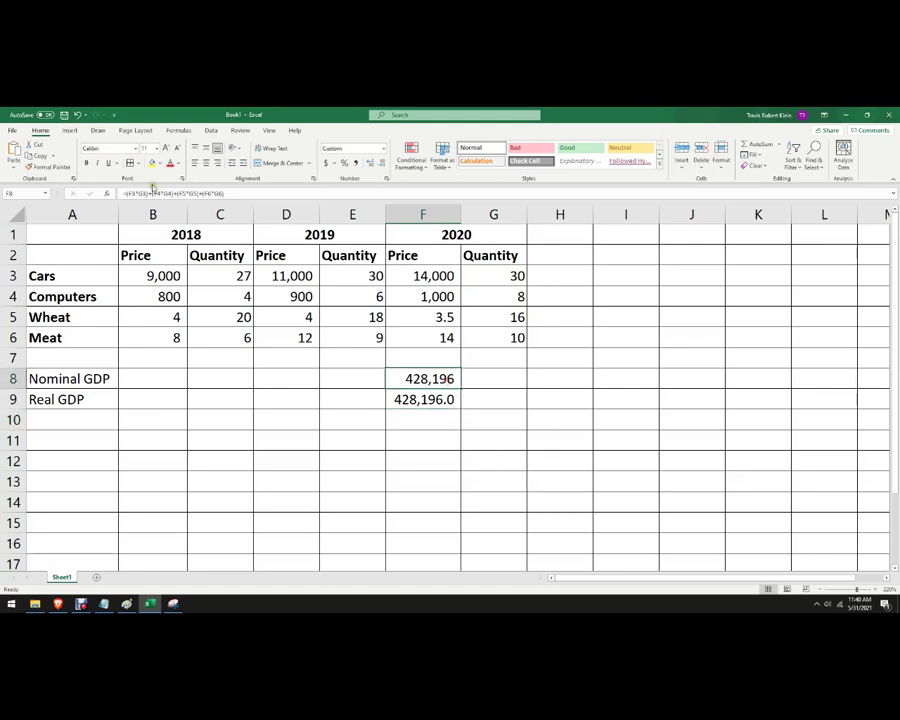
{"action": "left_click", "coordinate": [66, 164]}
{"action": "left_click", "coordinate": [423, 399]}
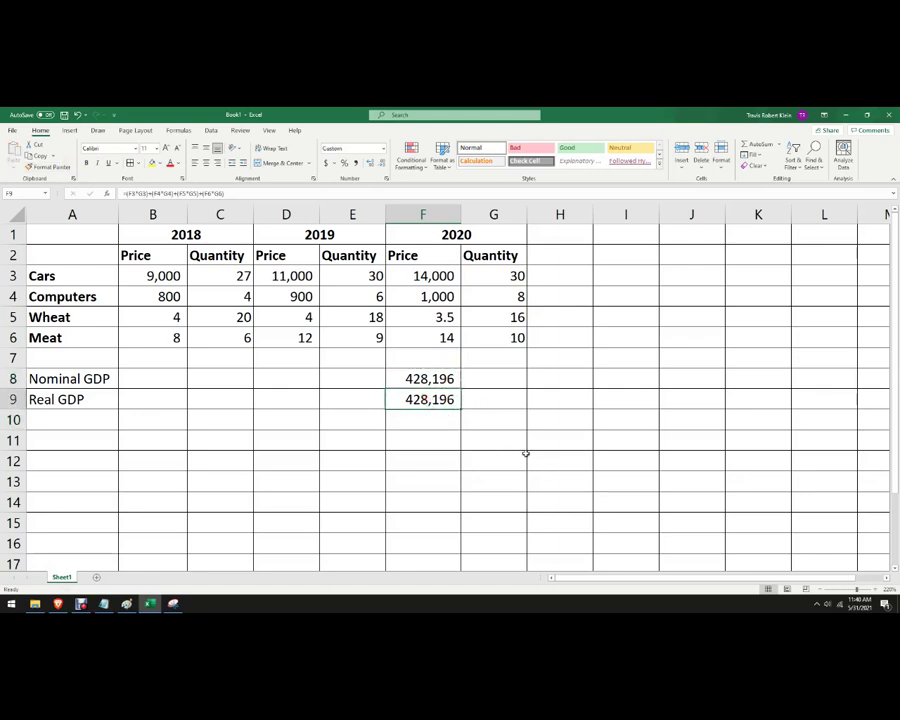
{"action": "left_click", "coordinate": [520, 455]}
- Label A10 "GDP Deflator" below the Real GDP row
{"action": "left_click", "coordinate": [80, 419]}
{"action": "type", "text": "G"}
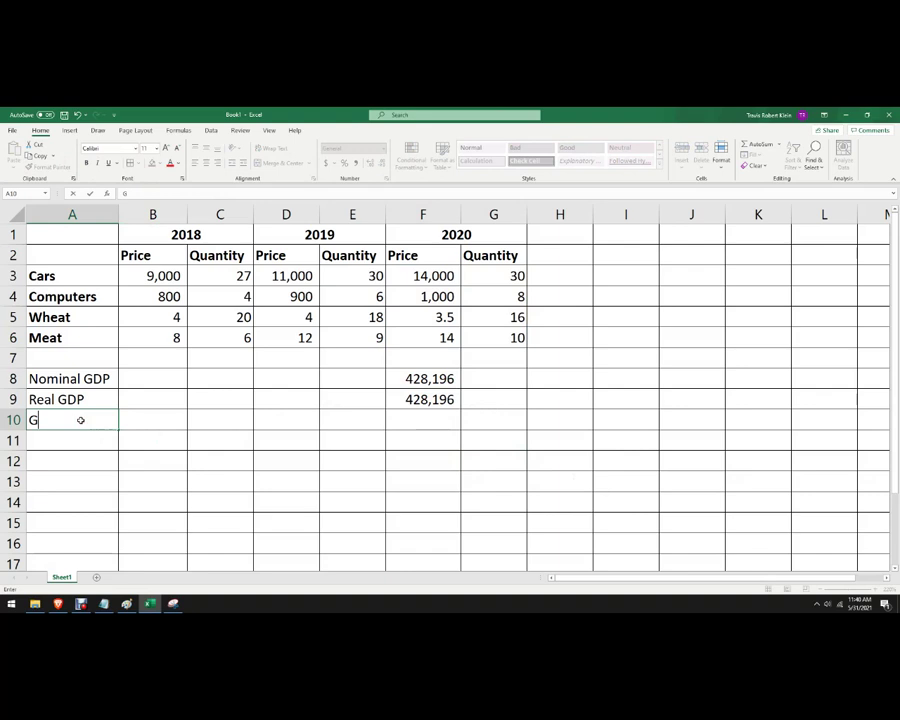
{"action": "type", "text": "DP Deflator"}
- Calculate the 2020 GDP deflator in F10 with the formula =(F8/F9)*100
{"action": "left_click", "coordinate": [426, 419]}
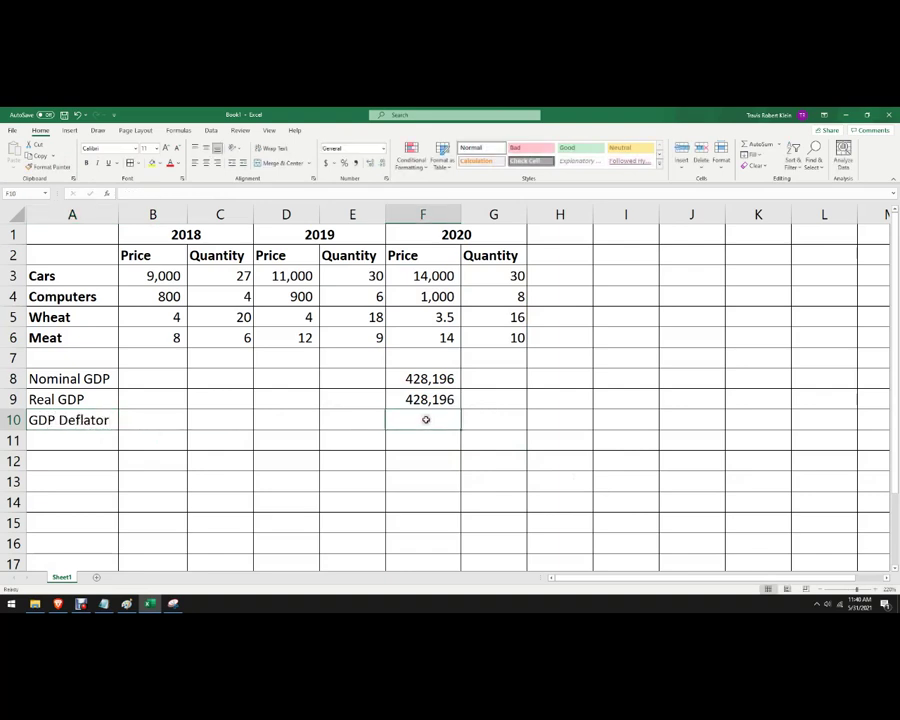
{"action": "type", "text": "="}
{"action": "left_click", "coordinate": [412, 378]}
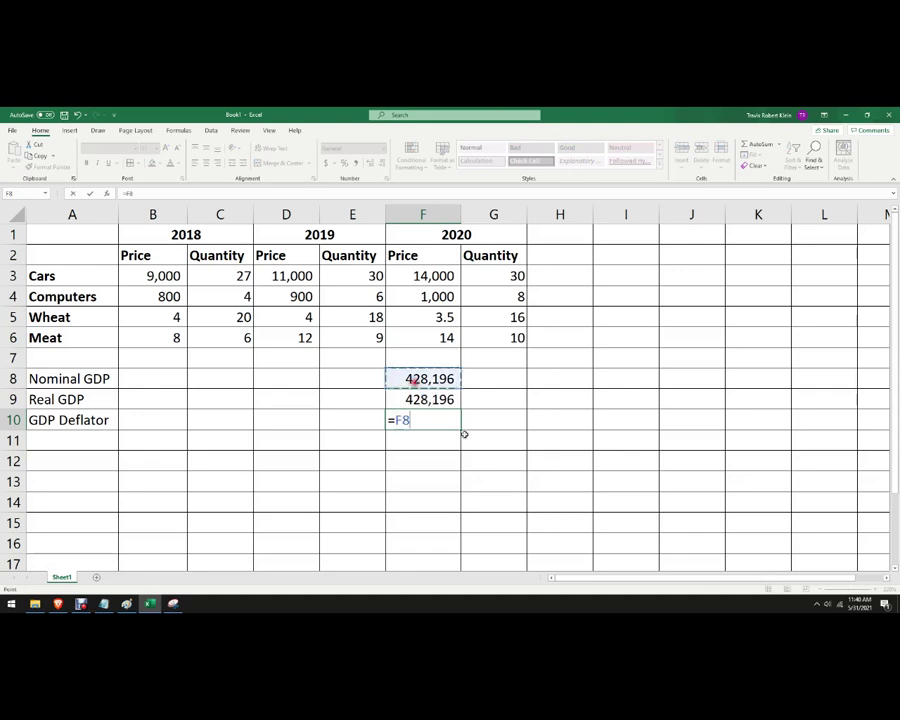
{"action": "type", "text": "/"}
{"action": "key", "text": "Up"}
{"action": "type", "text": ")"}
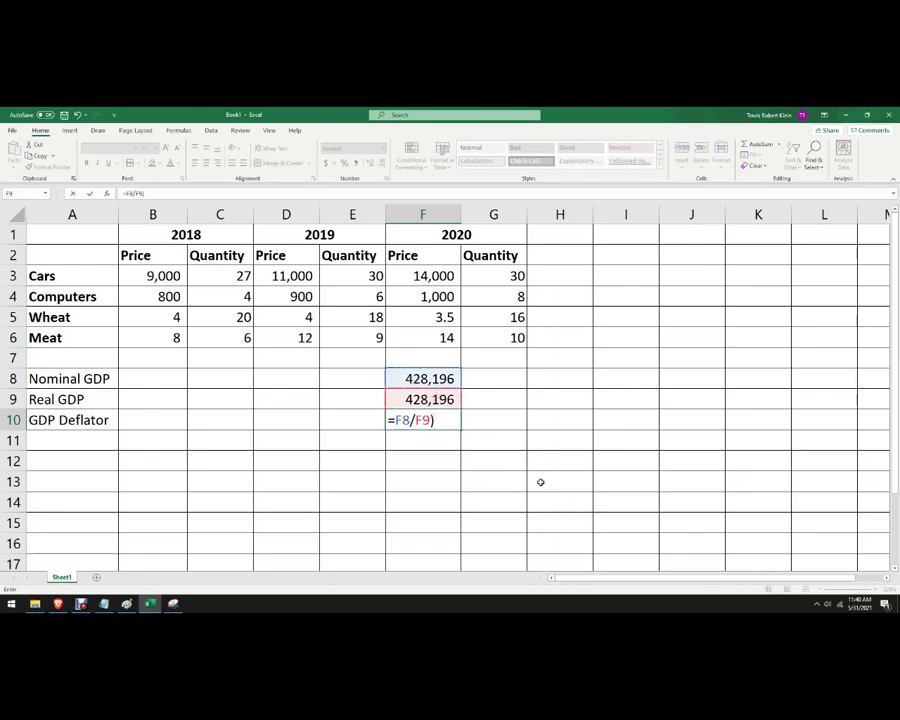
{"action": "left_click", "coordinate": [395, 421]}
{"action": "type", "text": "("}
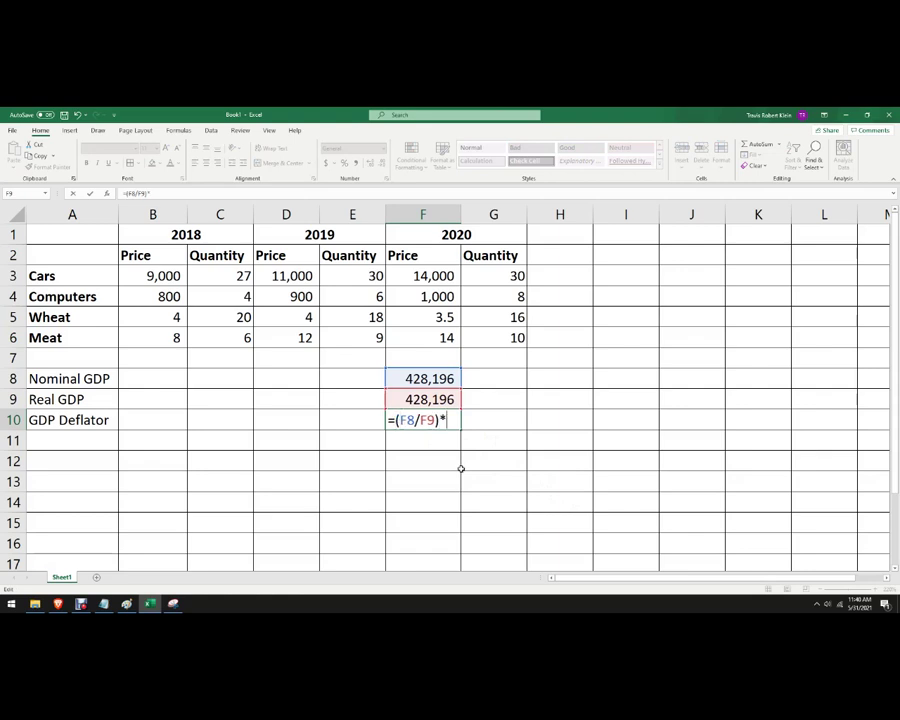
{"action": "type", "text": "*100"}
{"action": "key", "text": "Return"}
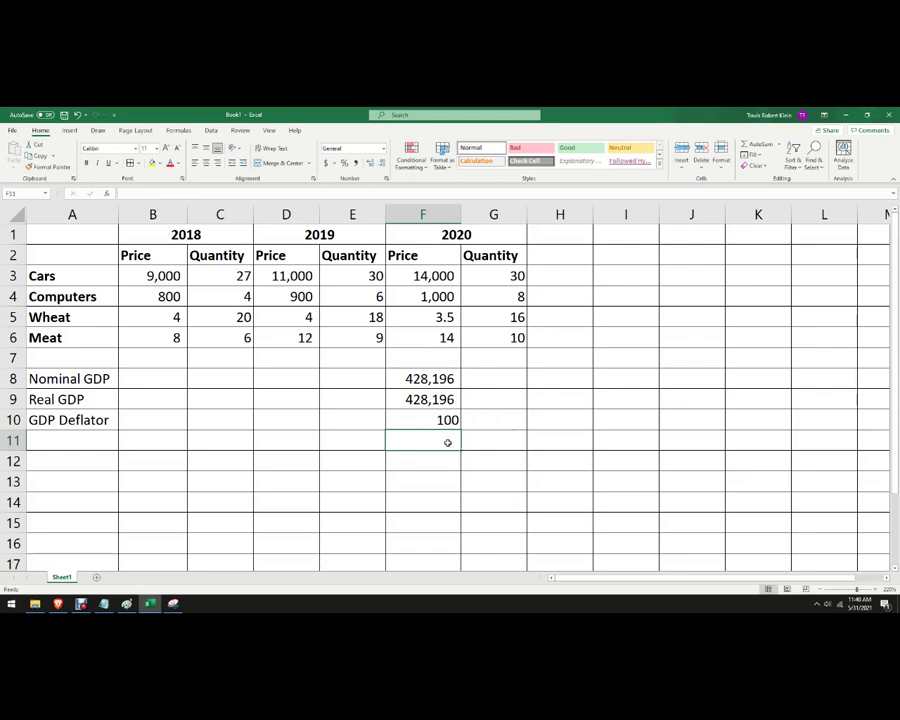
- Start a formula in D8 that adds the 2019 quantities times 2020 prices for cars and computers, =E3*F3+E4*F4
{"action": "left_click", "coordinate": [305, 378]}
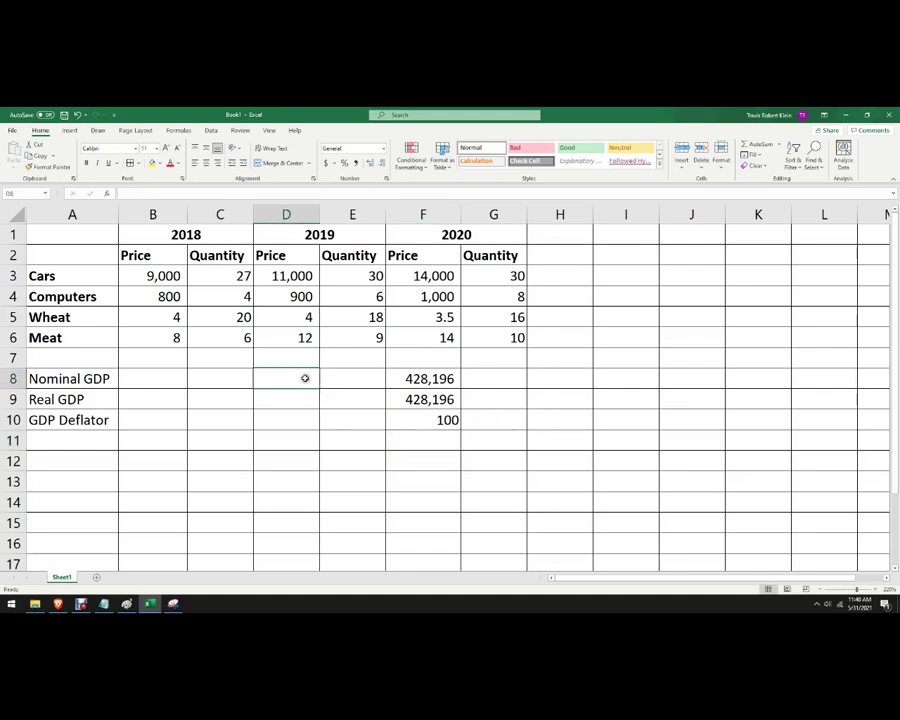
{"action": "type", "text": "="}
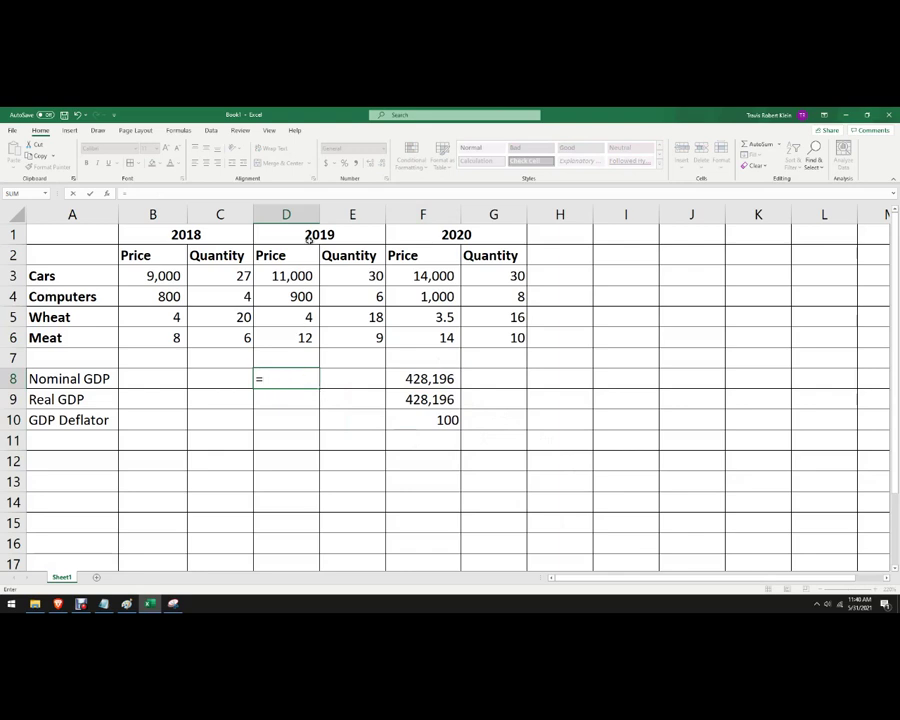
{"action": "left_click", "coordinate": [352, 276]}
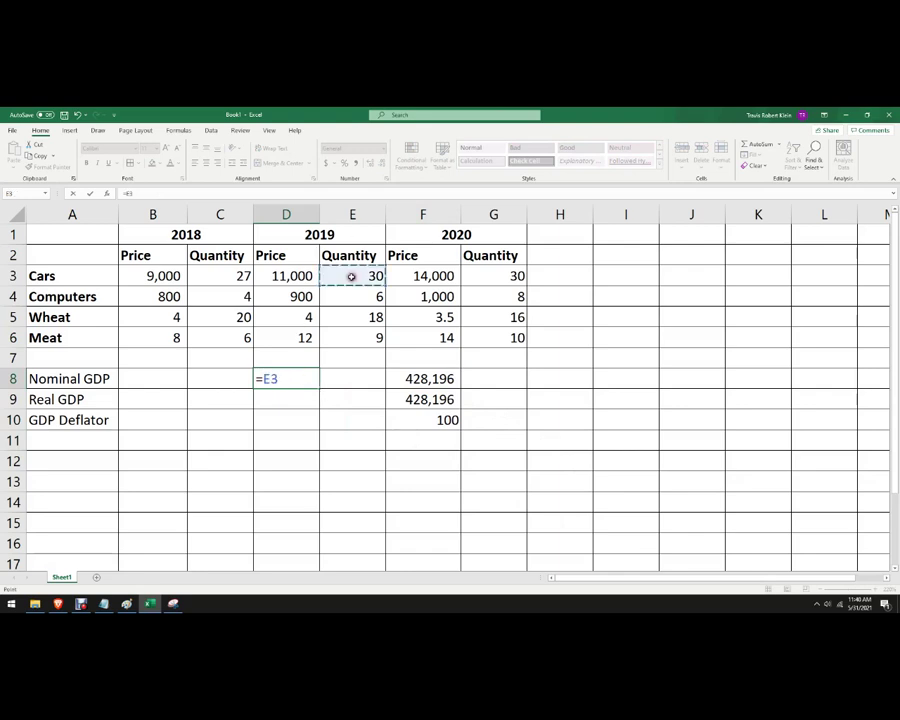
{"action": "type", "text": "*"}
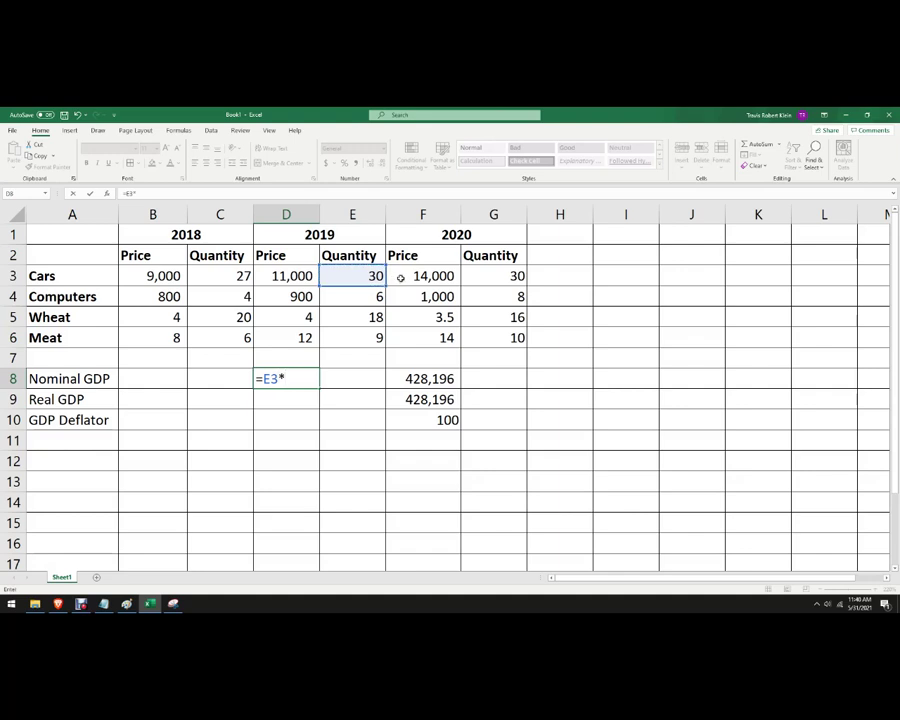
{"action": "left_click", "coordinate": [408, 276]}
{"action": "type", "text": "+"}
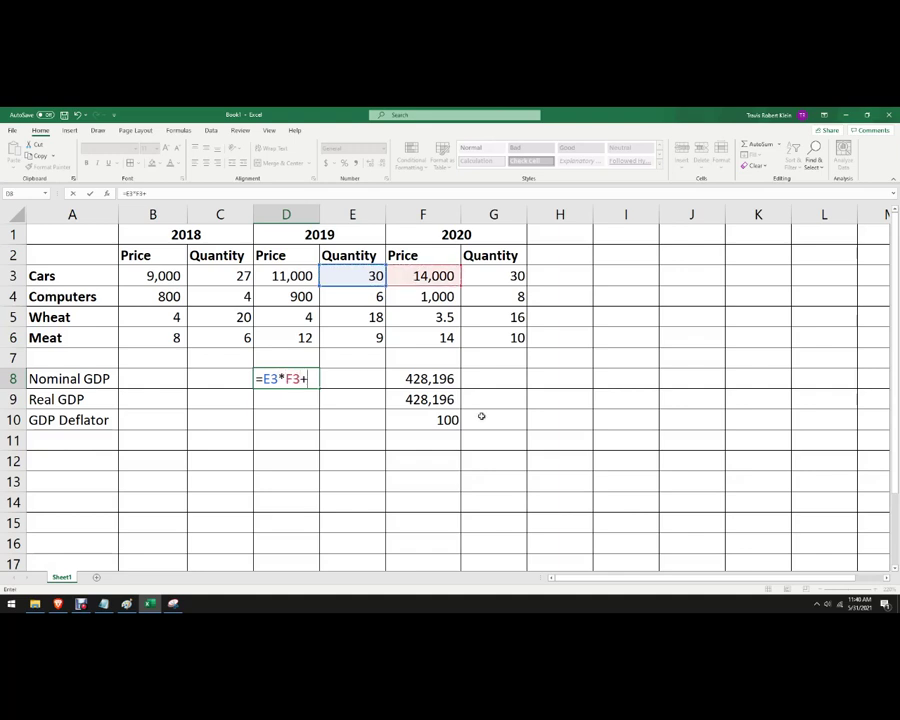
{"action": "left_click", "coordinate": [352, 297]}
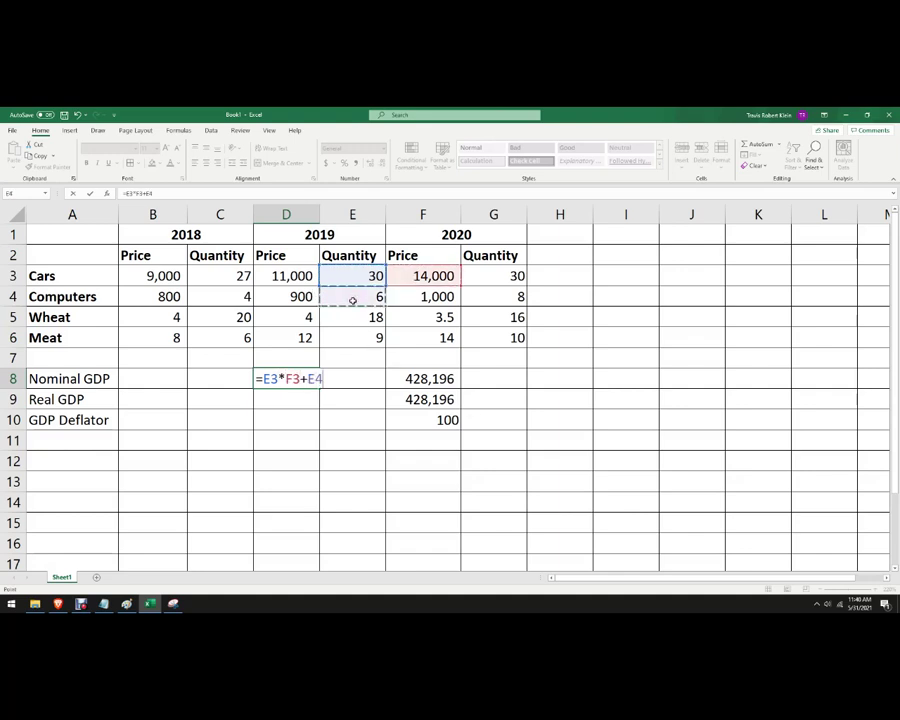
{"action": "type", "text": "*"}
{"action": "left_click", "coordinate": [410, 299]}
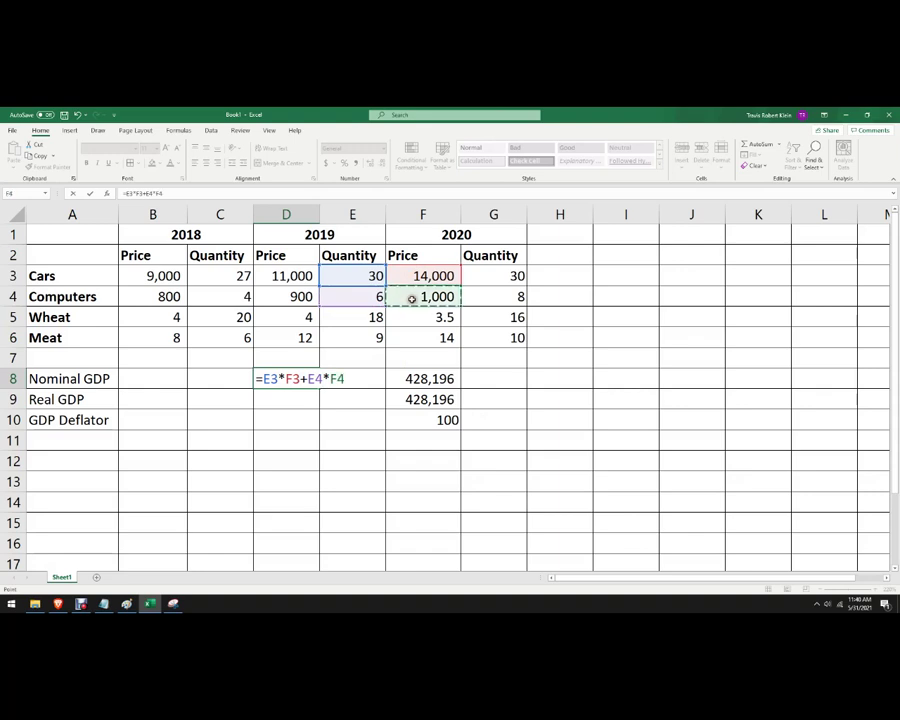
- Extend the D8 formula with the wheat and meat terms, +E5*F5+E6*F6
{"action": "type", "text": "+"}
{"action": "left_click", "coordinate": [374, 317]}
{"action": "type", "text": "*"}
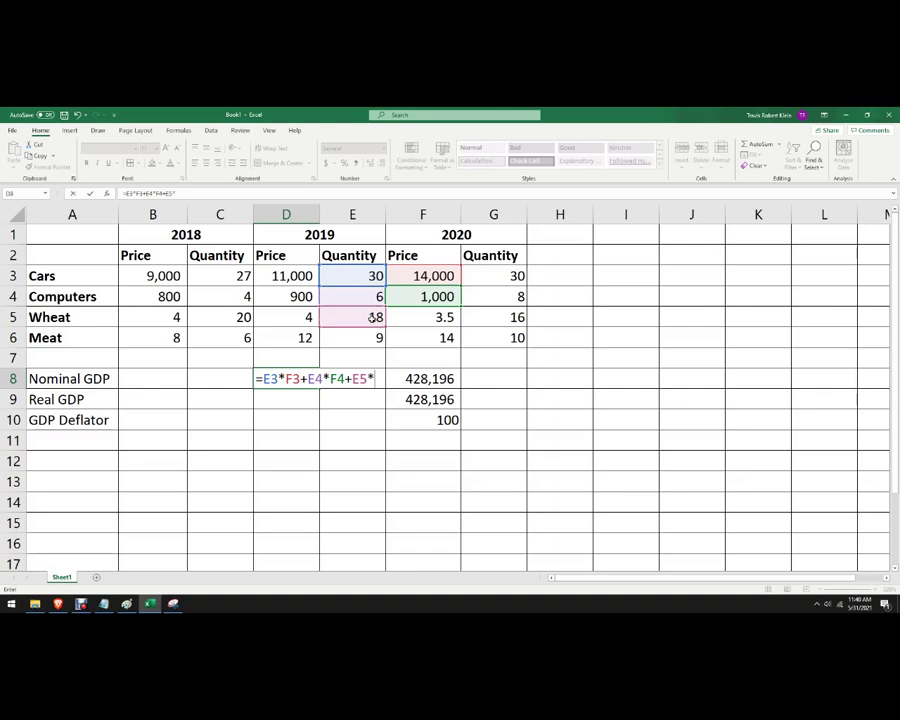
{"action": "left_click", "coordinate": [423, 318]}
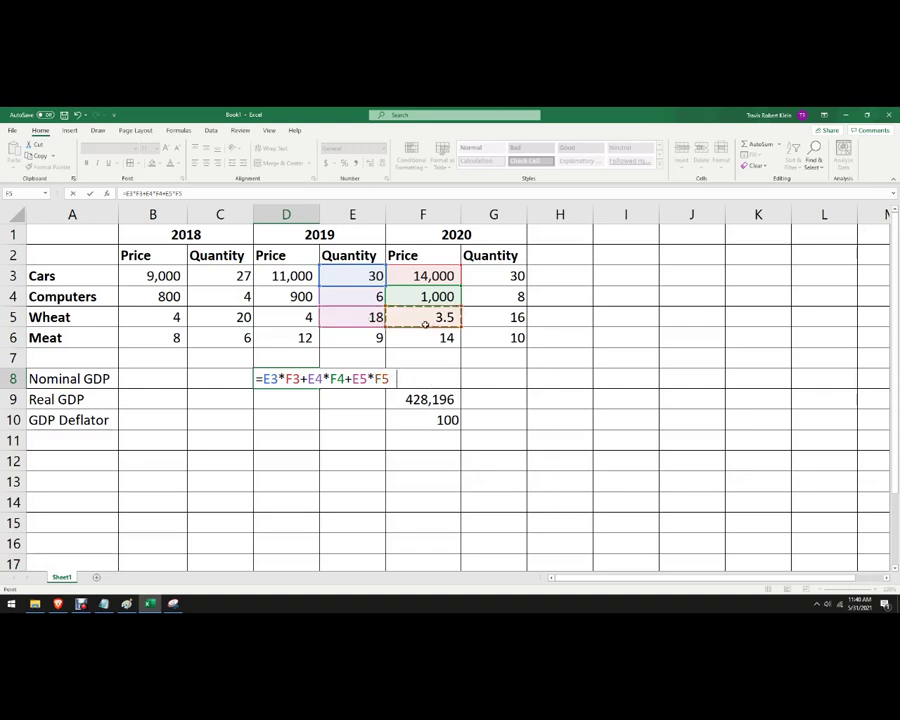
{"action": "type", "text": "*"}
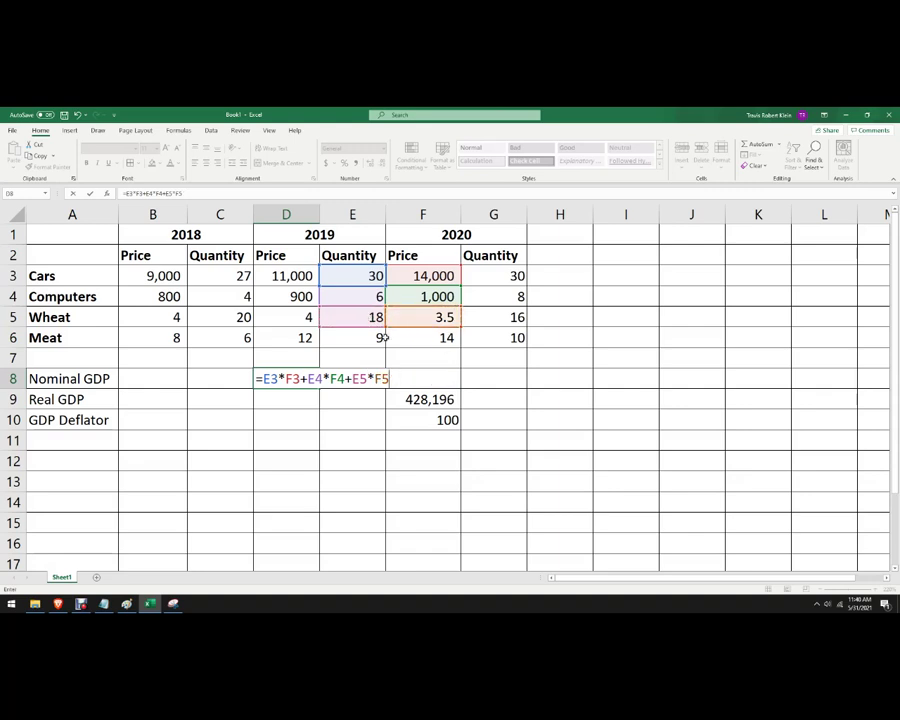
{"action": "left_click", "coordinate": [377, 338]}
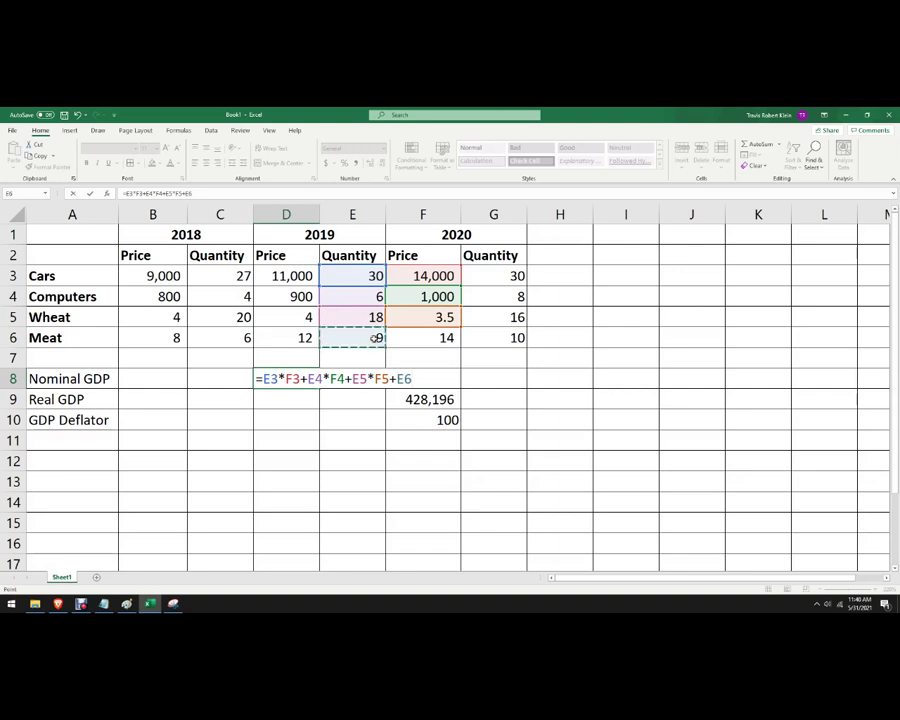
{"action": "type", "text": "*"}
{"action": "left_click", "coordinate": [426, 339]}
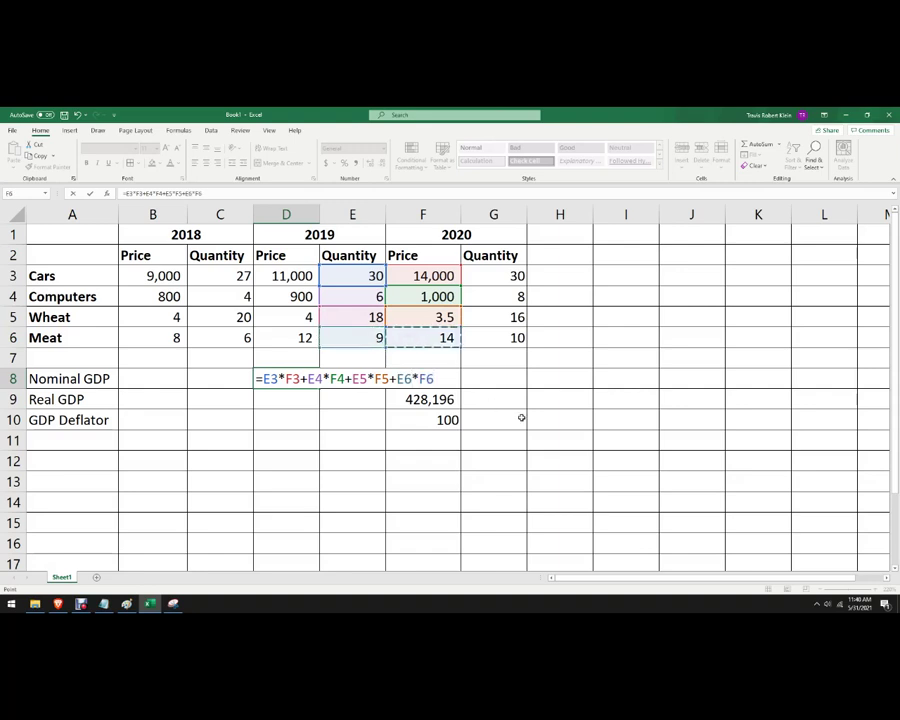
- Enclose the meat term E6*F6 and the wheat term E5*F5 of the D8 formula in parentheses
{"action": "type", "text": ")"}
{"action": "left_click", "coordinate": [398, 379]}
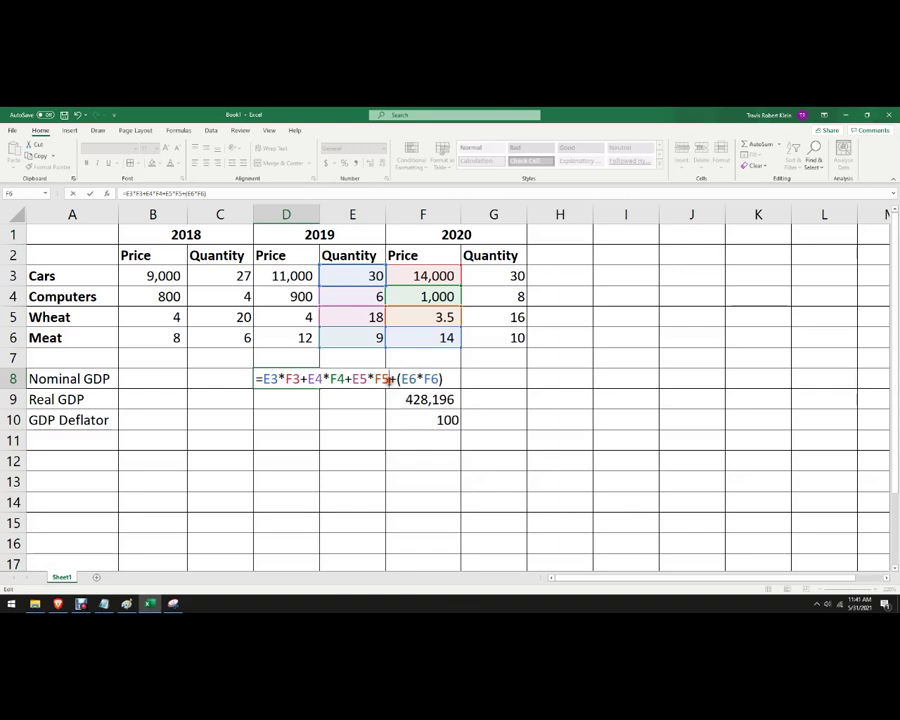
{"action": "left_click", "coordinate": [391, 379]}
{"action": "type", "text": ")"}
{"action": "left_click", "coordinate": [356, 379]}
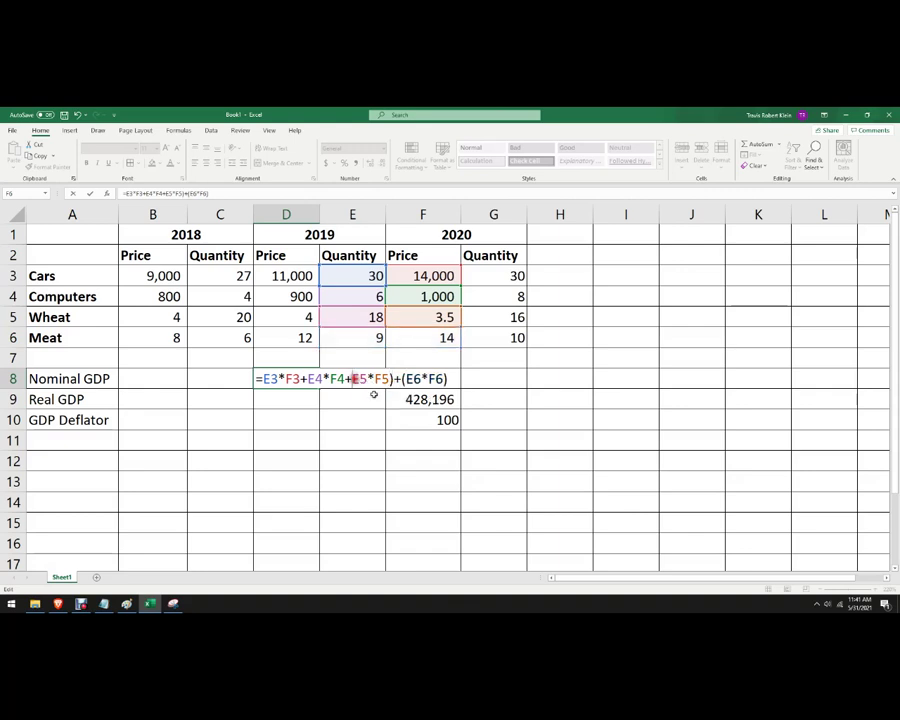
{"action": "type", "text": "("}
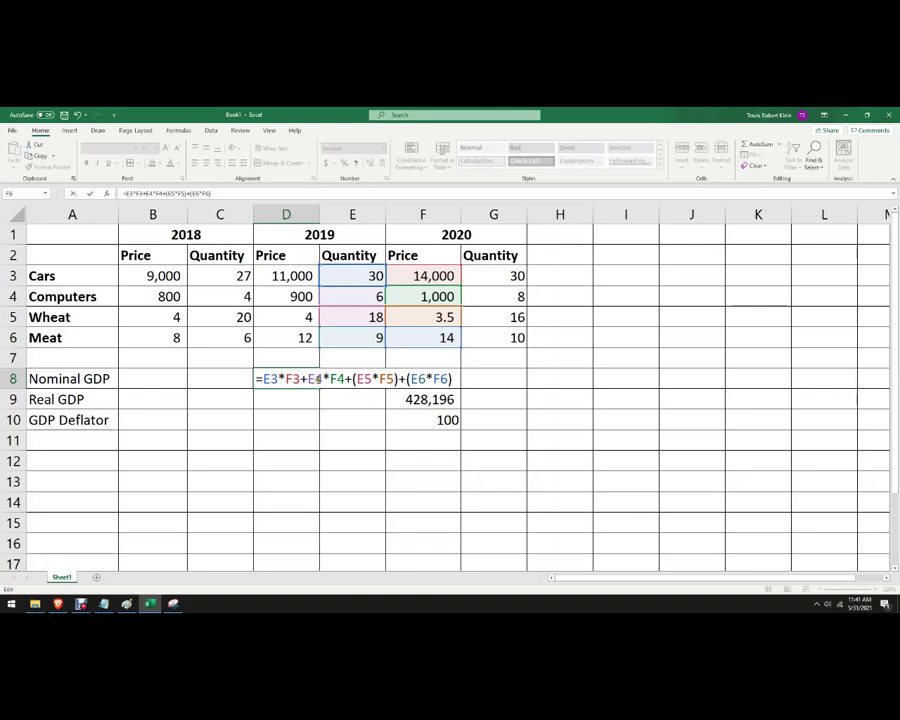
- Enclose the computers term E4*F4 and the cars term E3*F3 in parentheses and enter the formula in D8
{"action": "left_click", "coordinate": [346, 379]}
{"action": "type", "text": ")"}
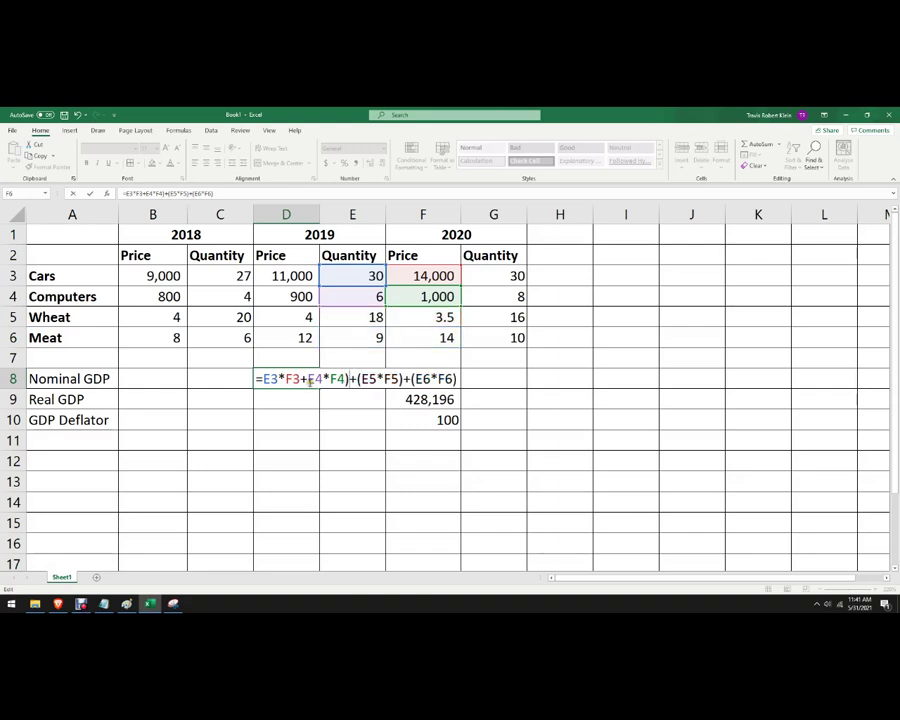
{"action": "left_click", "coordinate": [310, 384]}
{"action": "type", "text": "("}
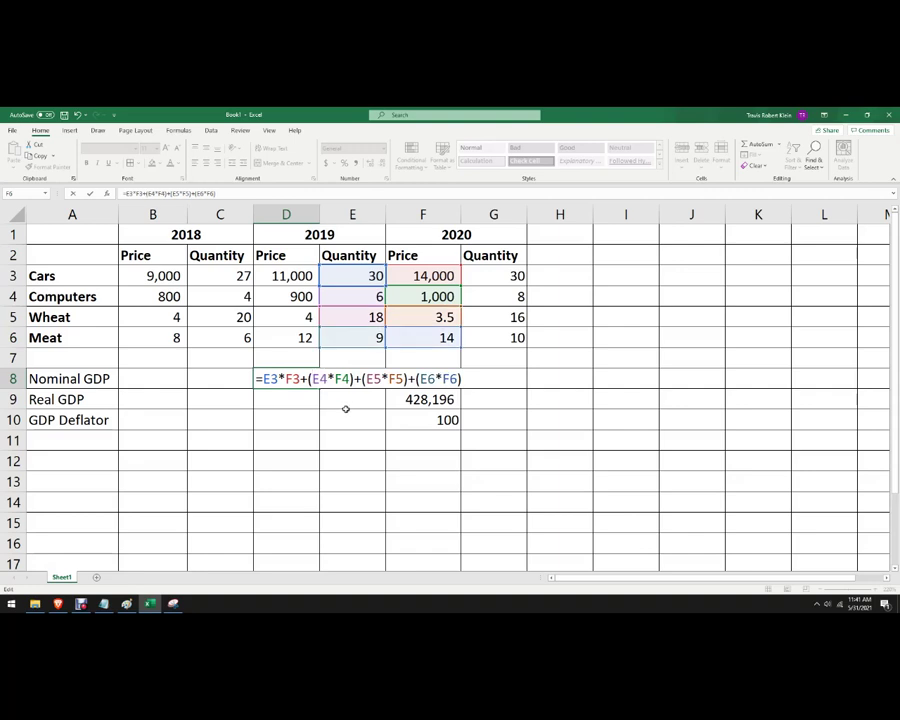
{"action": "left_click", "coordinate": [301, 379]}
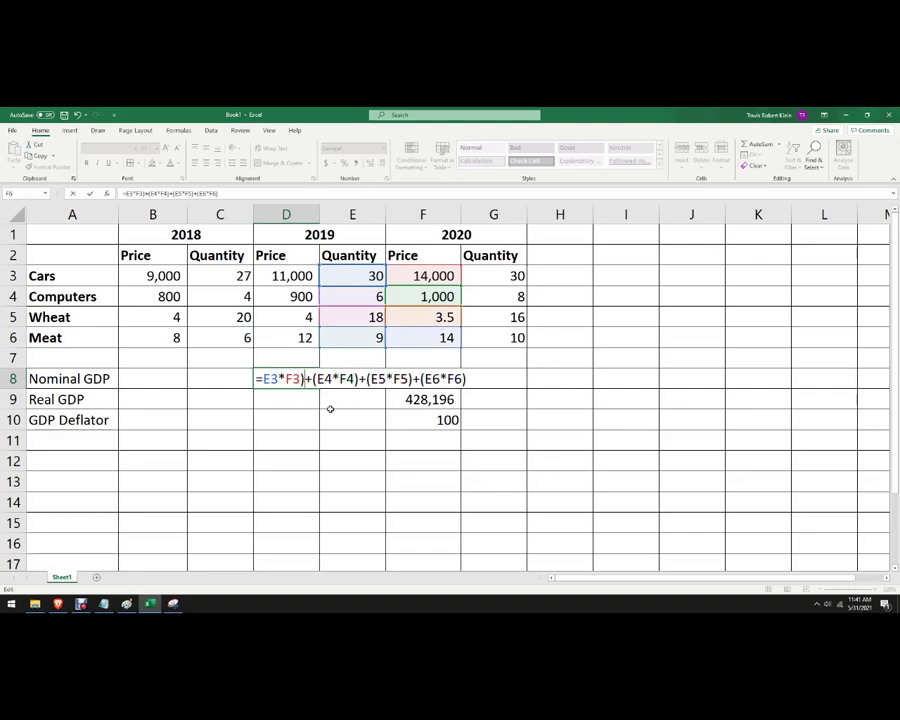
{"action": "type", "text": ")"}
{"action": "key", "text": "Left"}
{"action": "key", "text": "Left"}
{"action": "key", "text": "Left"}
{"action": "key", "text": "Left"}
{"action": "key", "text": "Left"}
{"action": "key", "text": "Left"}
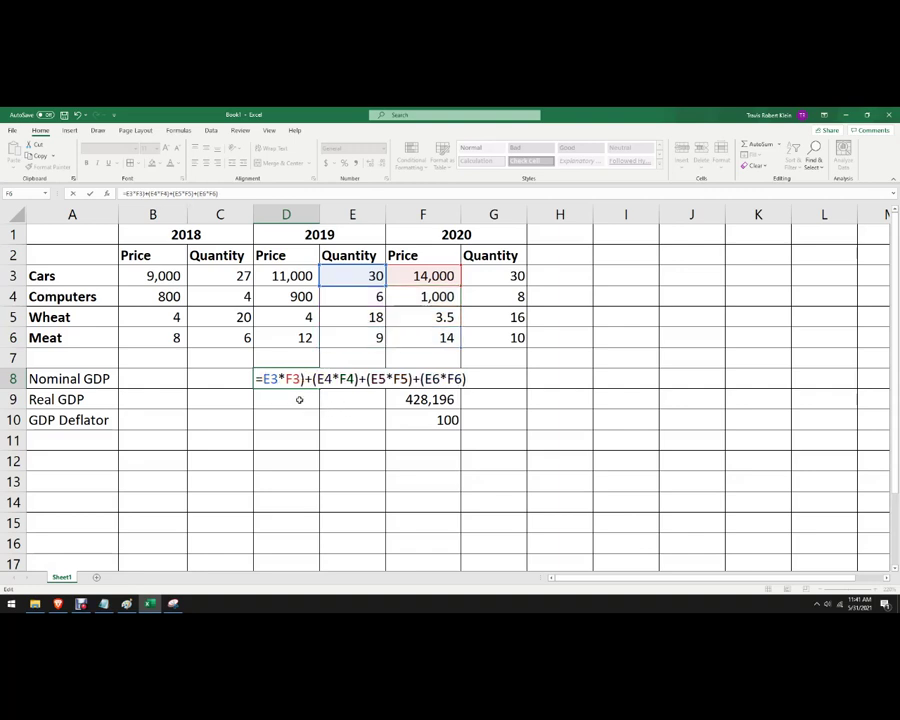
{"action": "type", "text": "("}
{"action": "key", "text": "Return"}
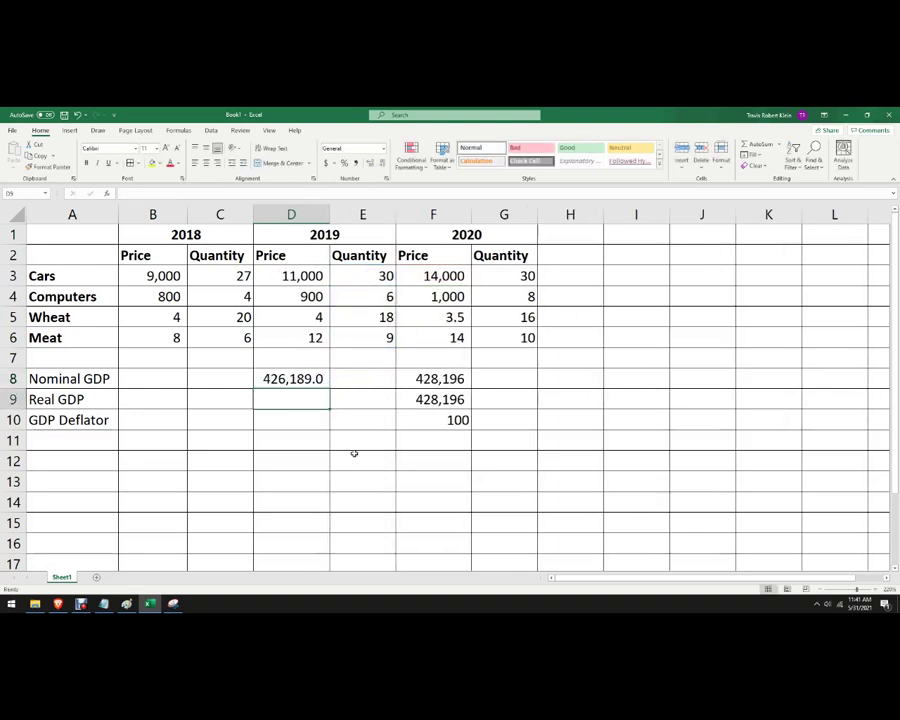
- Move the 2019 formula from D8 to the Real GDP cell D9 and make its price references absolute: $F$3, $F$4, $F$5 and $F$6
{"action": "left_click", "coordinate": [311, 378]}
{"action": "mouse_move", "coordinate": [305, 388]}
{"action": "left_mouse_down"}
{"action": "mouse_move", "coordinate": [315, 407]}
{"action": "mouse_move", "coordinate": [307, 400]}
{"action": "left_mouse_up"}
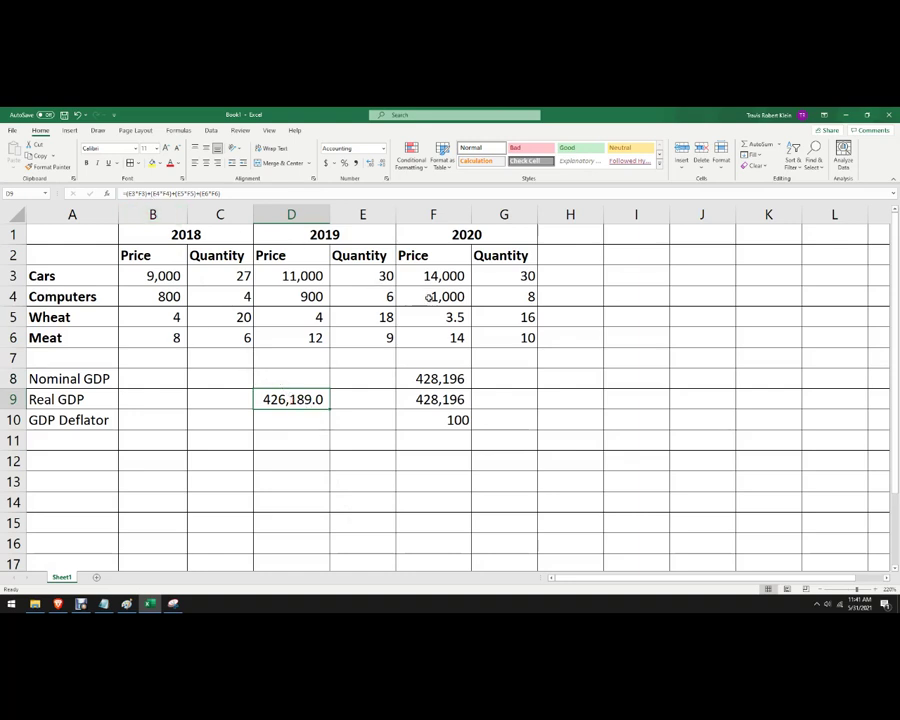
{"action": "left_click", "coordinate": [141, 194]}
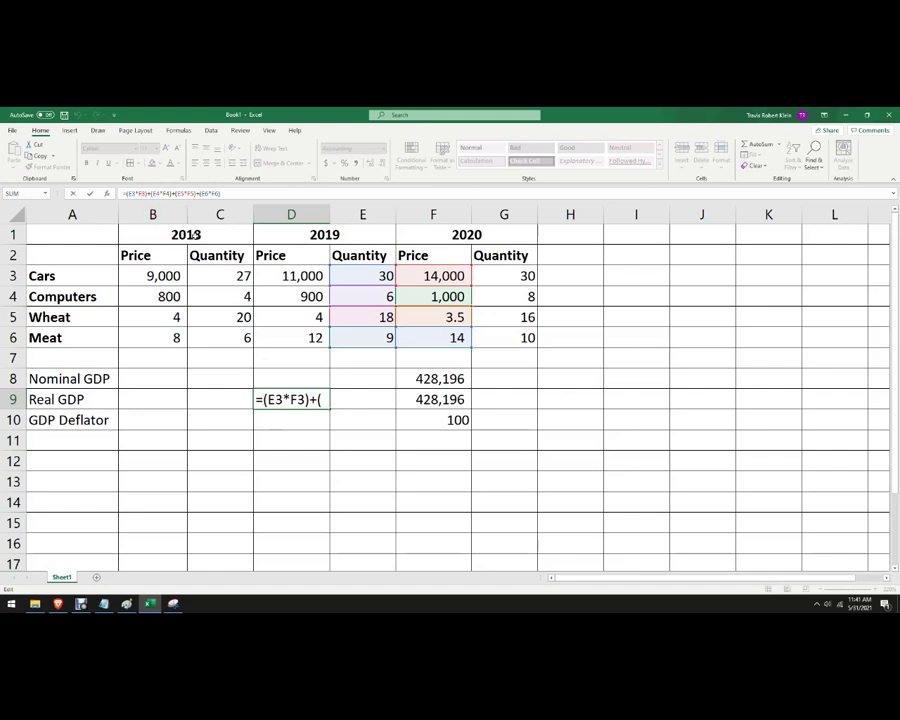
{"action": "key", "text": "F4"}
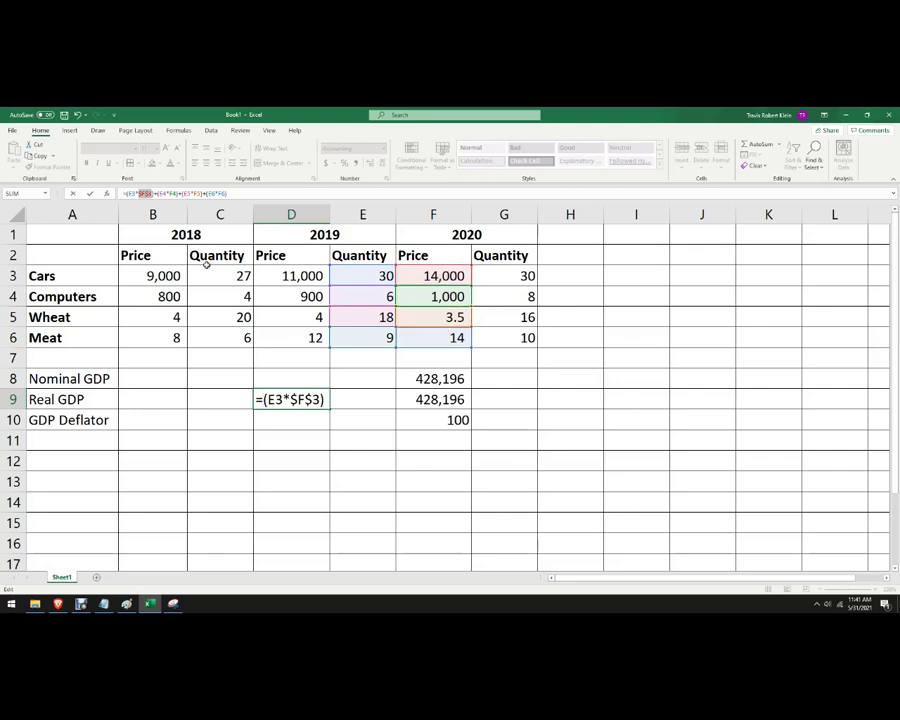
{"action": "left_click", "coordinate": [170, 193]}
{"action": "key", "text": "F4"}
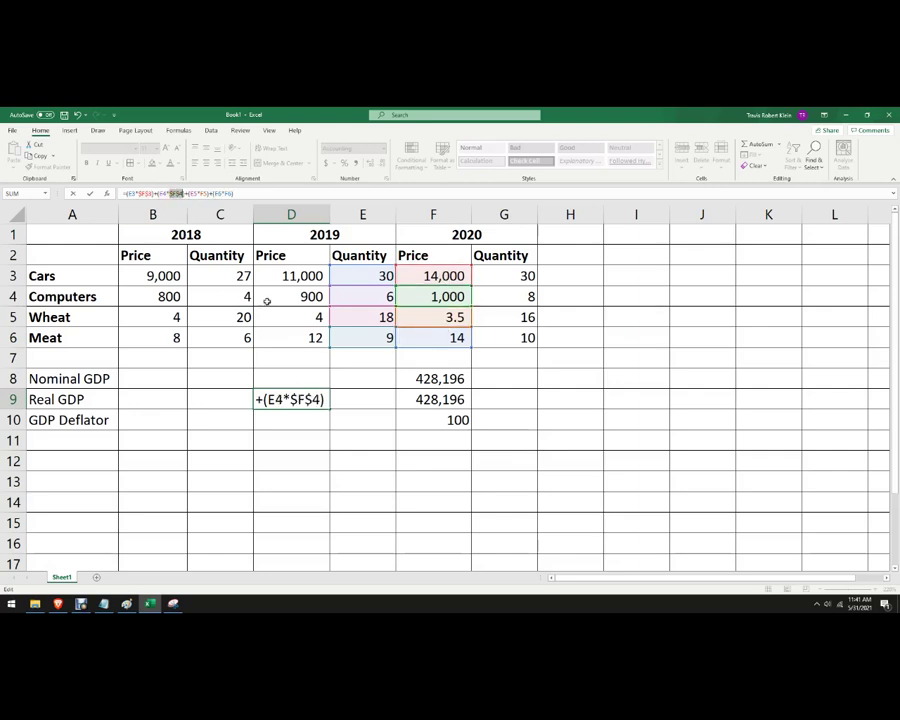
{"action": "left_click", "coordinate": [203, 193]}
{"action": "key", "text": "F4"}
{"action": "left_click", "coordinate": [236, 193]}
{"action": "key", "text": "F4"}
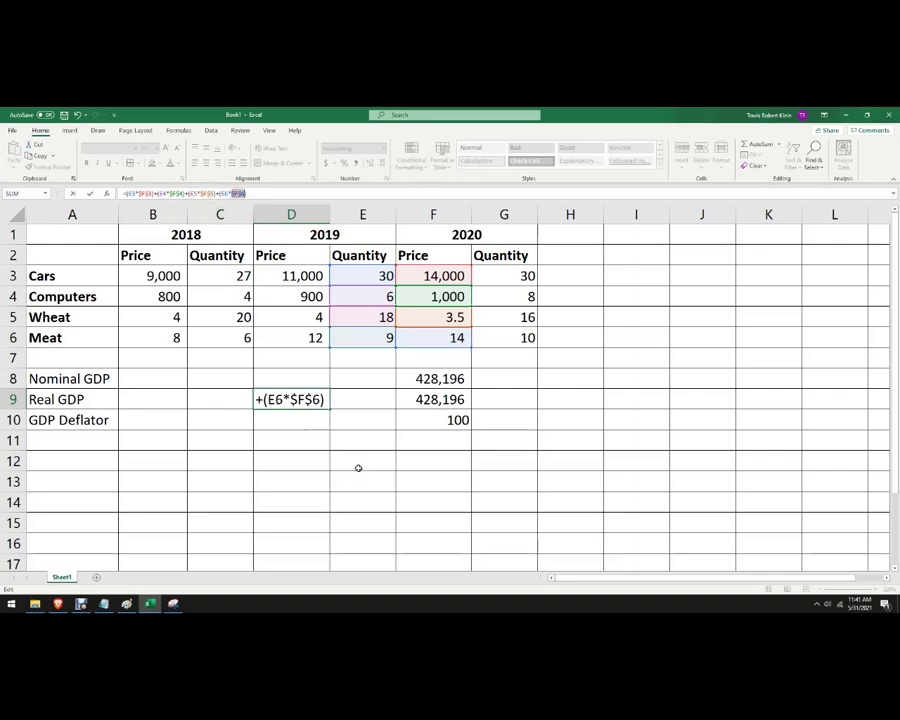
{"action": "key", "text": "Return"}
{"action": "left_click", "coordinate": [301, 383]}
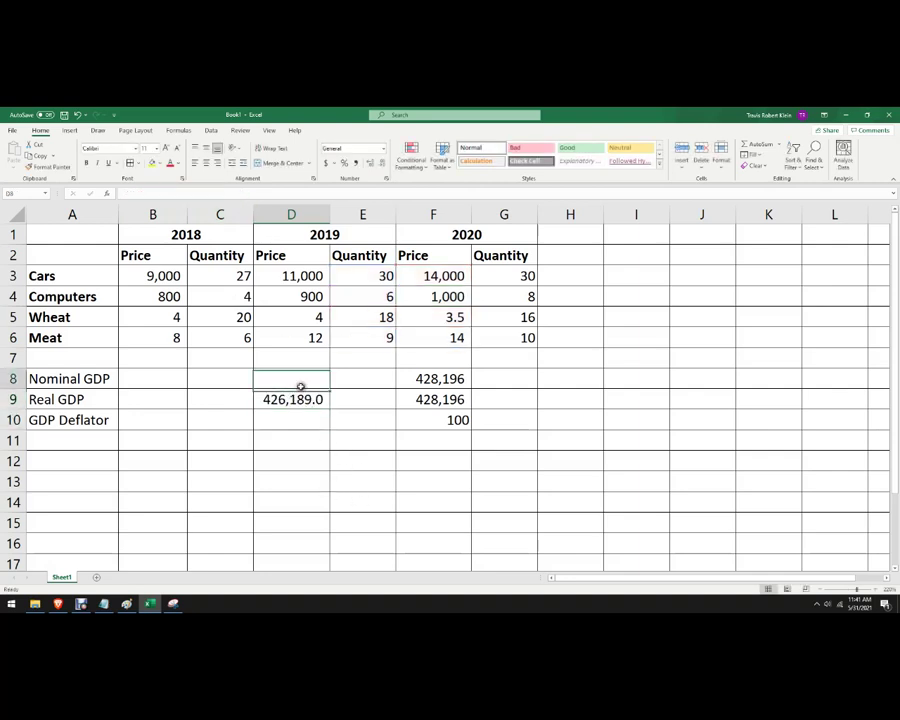
{"action": "type", "text": "="}
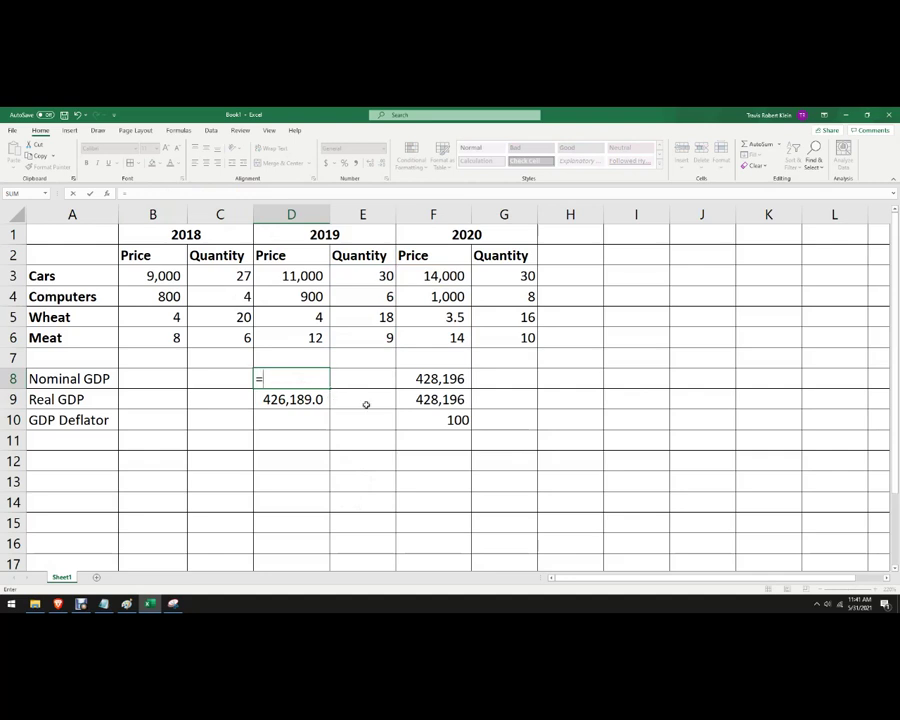
{"action": "key", "text": "Escape"}
- Copy the 2020 nominal GDP formula from F8 into D8 for 2019 and B8 for 2018
{"action": "left_click", "coordinate": [425, 377]}
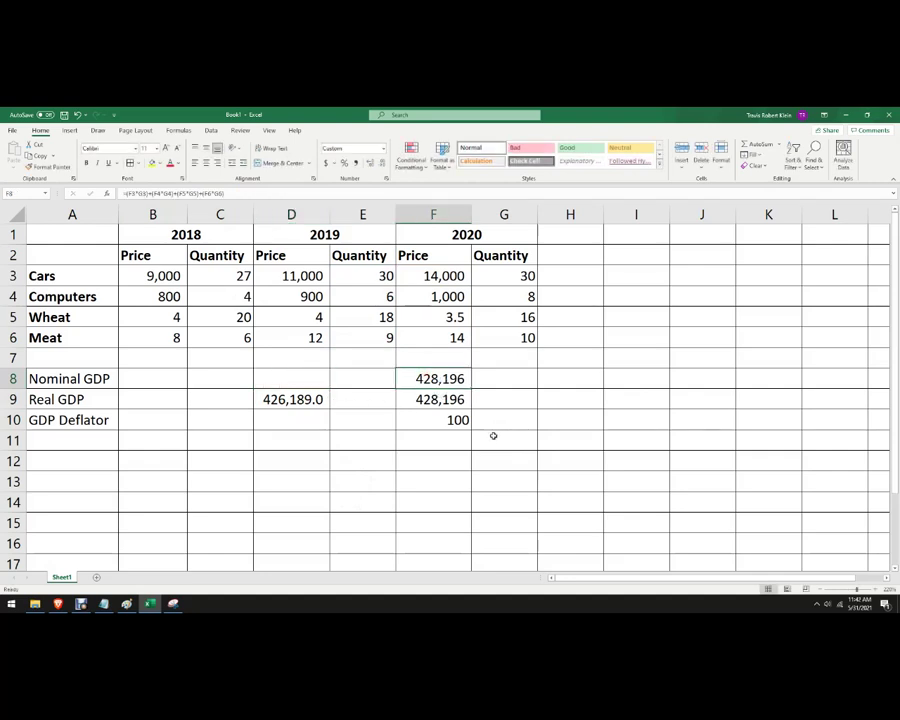
{"action": "key", "text": "ctrl+c"}
{"action": "left_click", "coordinate": [305, 374]}
{"action": "key", "text": "ctrl+v"}
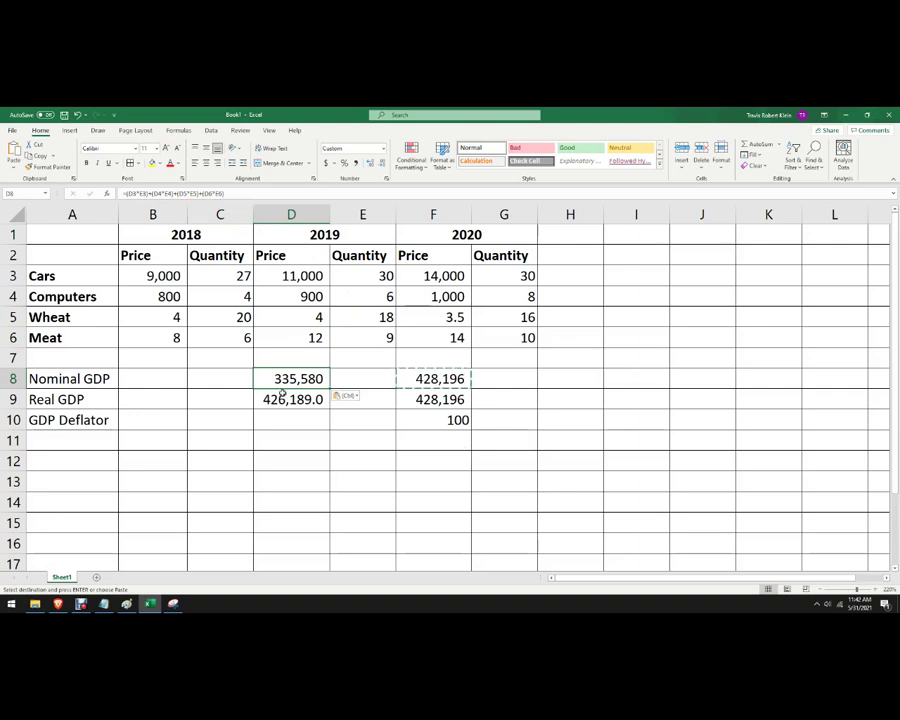
{"action": "left_click", "coordinate": [152, 377]}
{"action": "key", "text": "ctrl+v"}
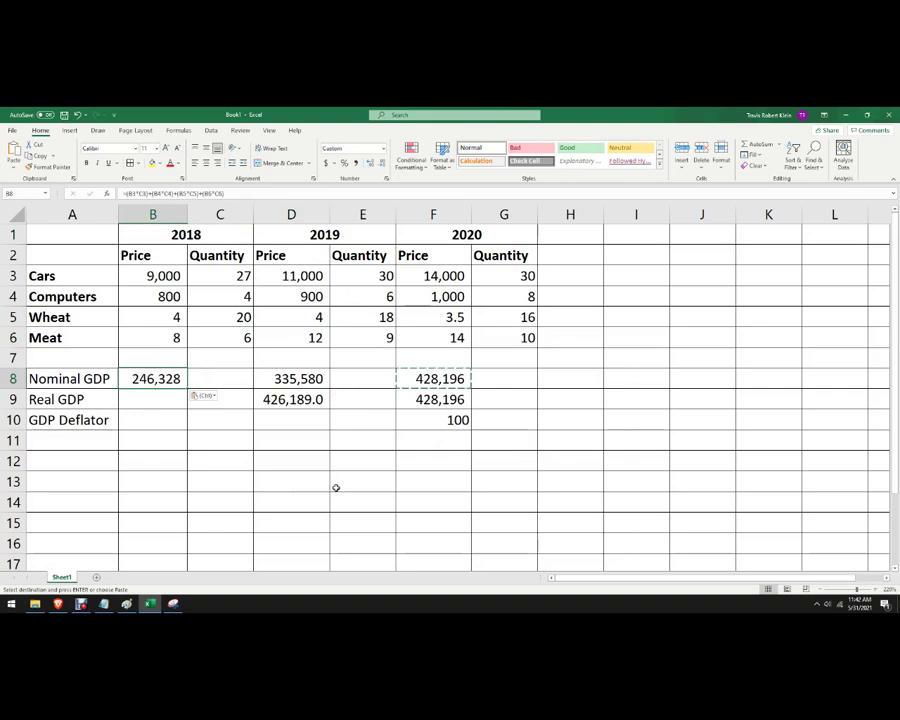
{"action": "left_click", "coordinate": [305, 466]}
{"action": "key", "text": "Escape"}
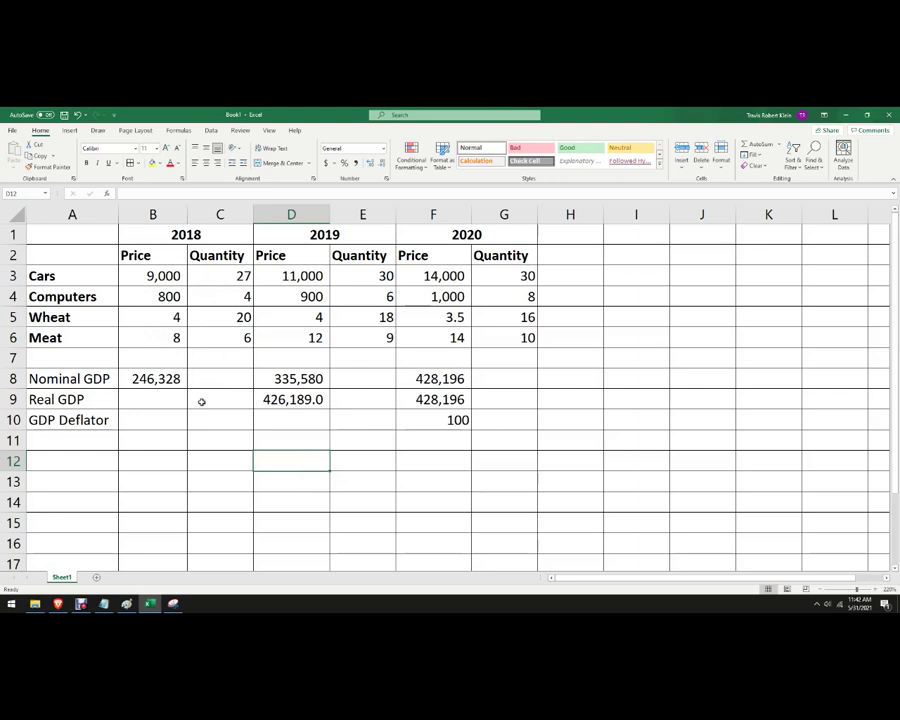
- Copy the 2019 real GDP formula from D9 into B9 for 2018 and autofit the width of column B
{"action": "left_click", "coordinate": [312, 399]}
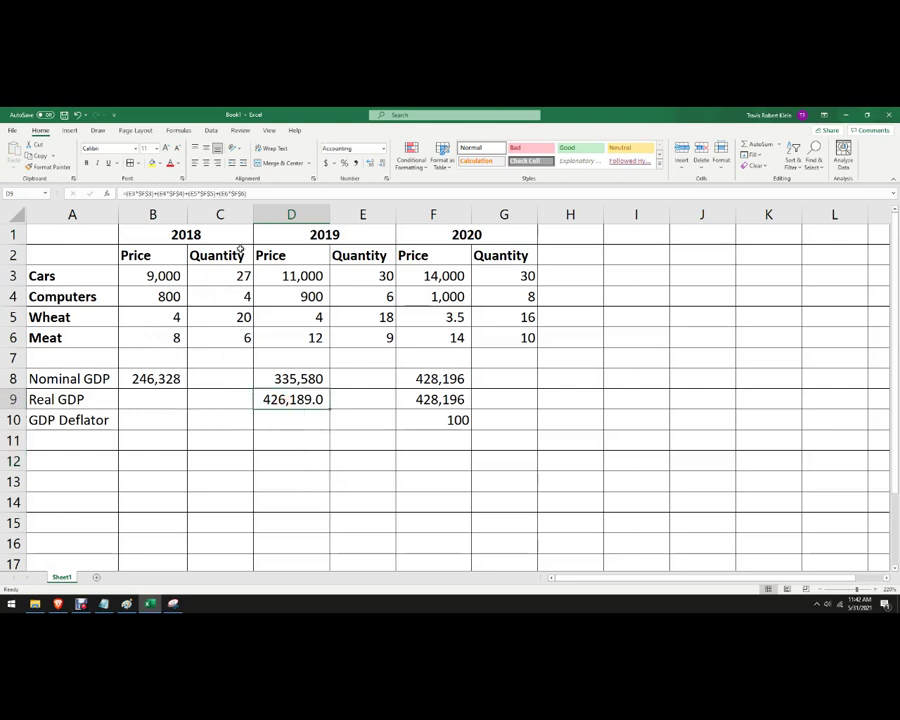
{"action": "key", "text": "ctrl+c"}
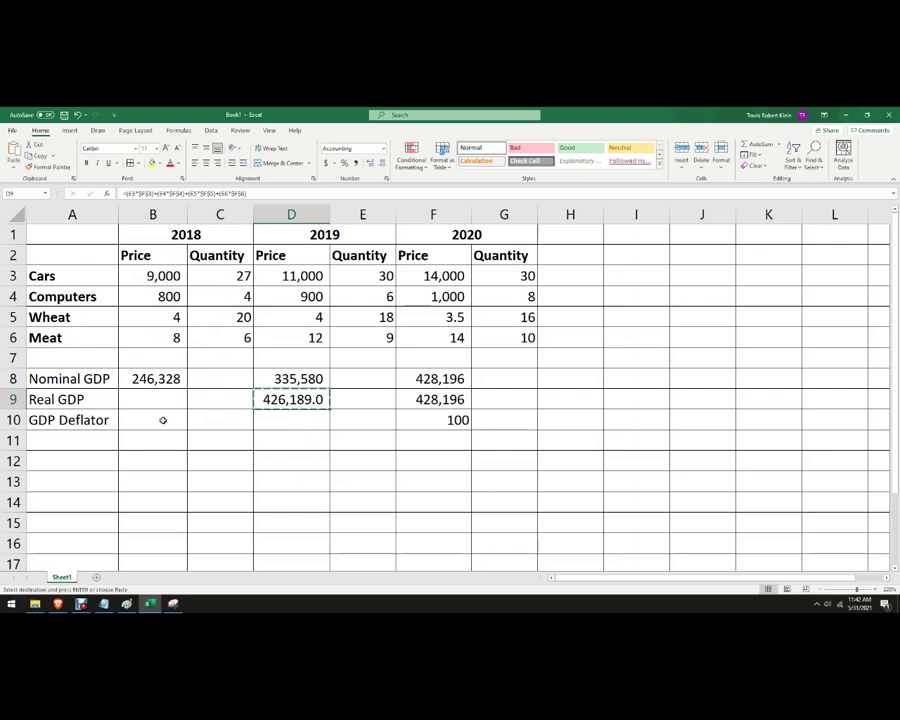
{"action": "left_click", "coordinate": [157, 397]}
{"action": "key", "text": "ctrl+v"}
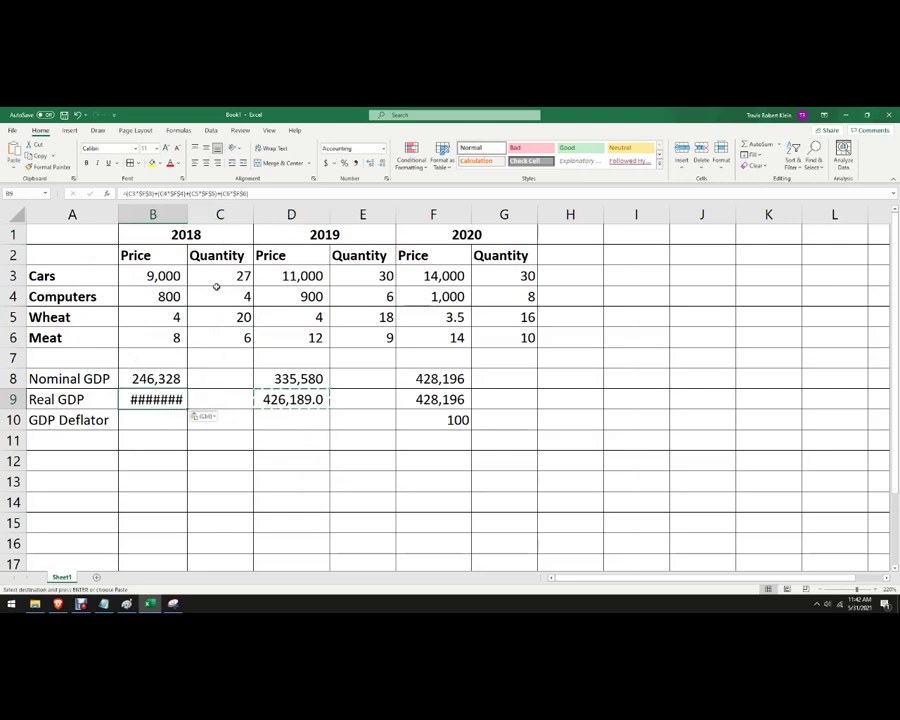
{"action": "double_click", "coordinate": [187, 214]}
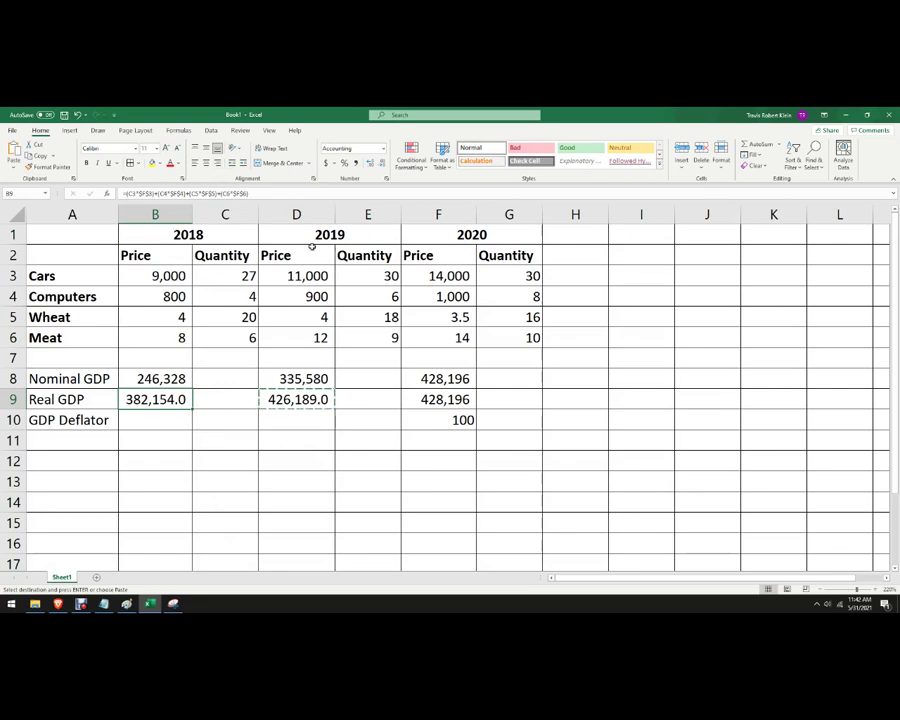
- Remove the decimal place from the 2018 and 2019 real GDP values in B9 and D9
{"action": "left_click", "coordinate": [380, 163]}
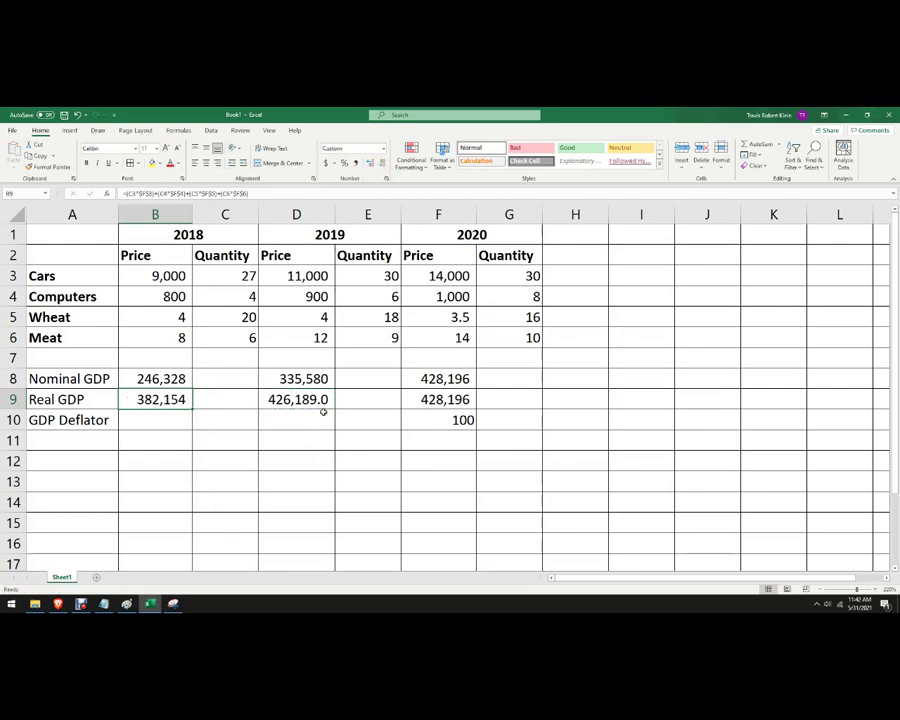
{"action": "left_click", "coordinate": [323, 405]}
{"action": "left_click", "coordinate": [380, 163]}
{"action": "left_click", "coordinate": [350, 520]}
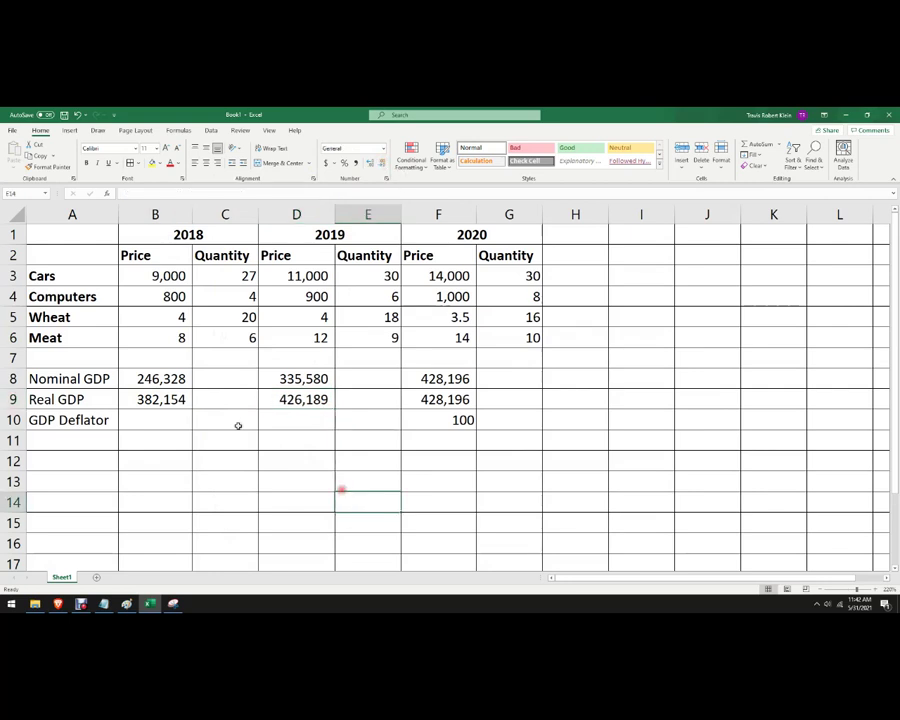
{"action": "left_click", "coordinate": [155, 399]}
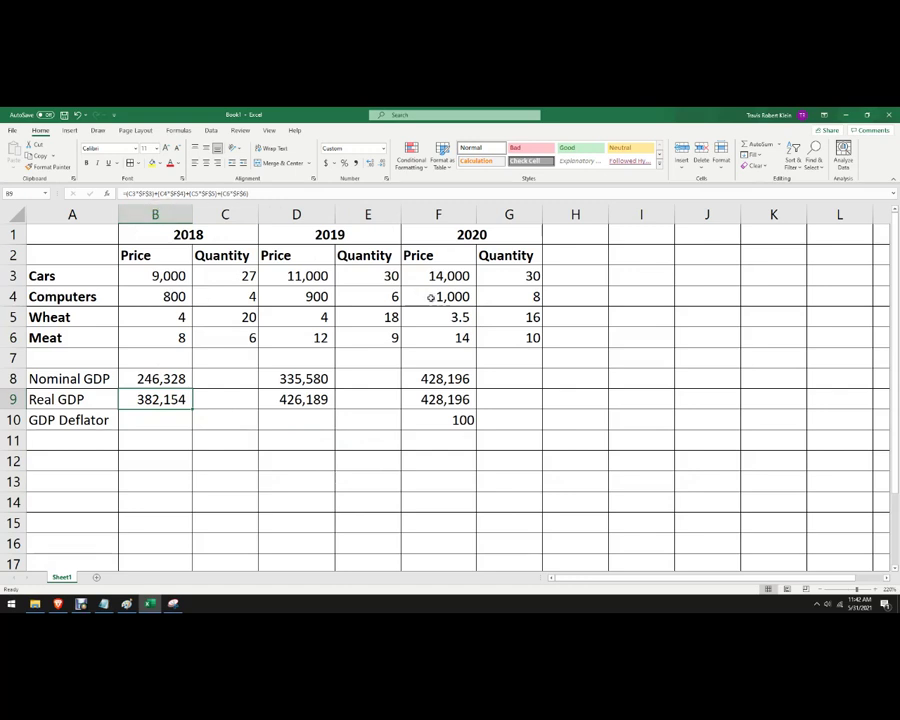
- Copy the 2020 GDP deflator formula from F10 into D10 for 2019 and B10 for 2018
{"action": "left_click", "coordinate": [466, 420]}
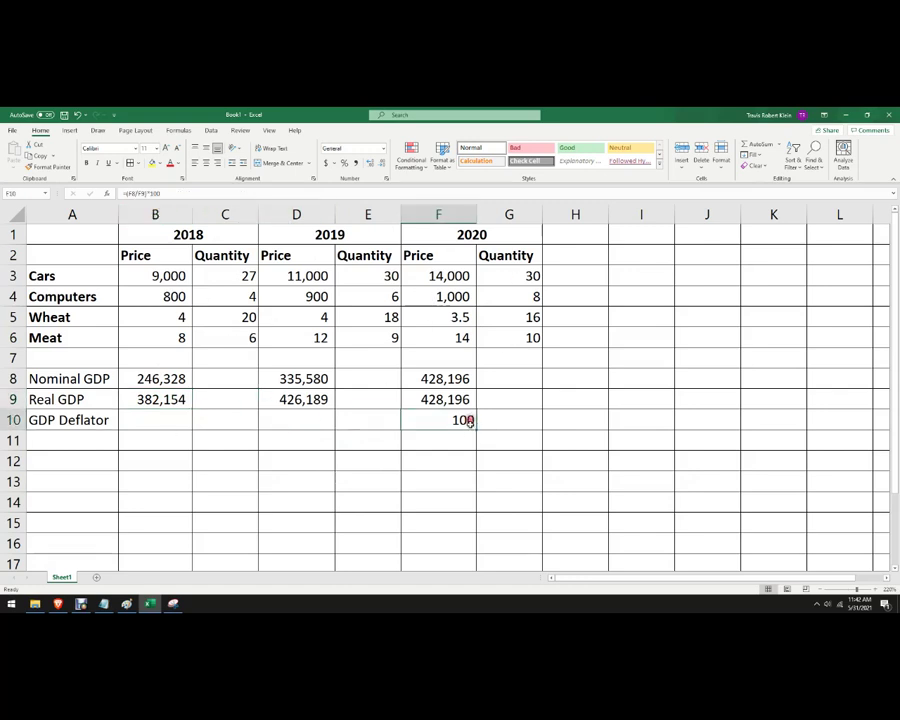
{"action": "key", "text": "ctrl+c"}
{"action": "left_click", "coordinate": [303, 422]}
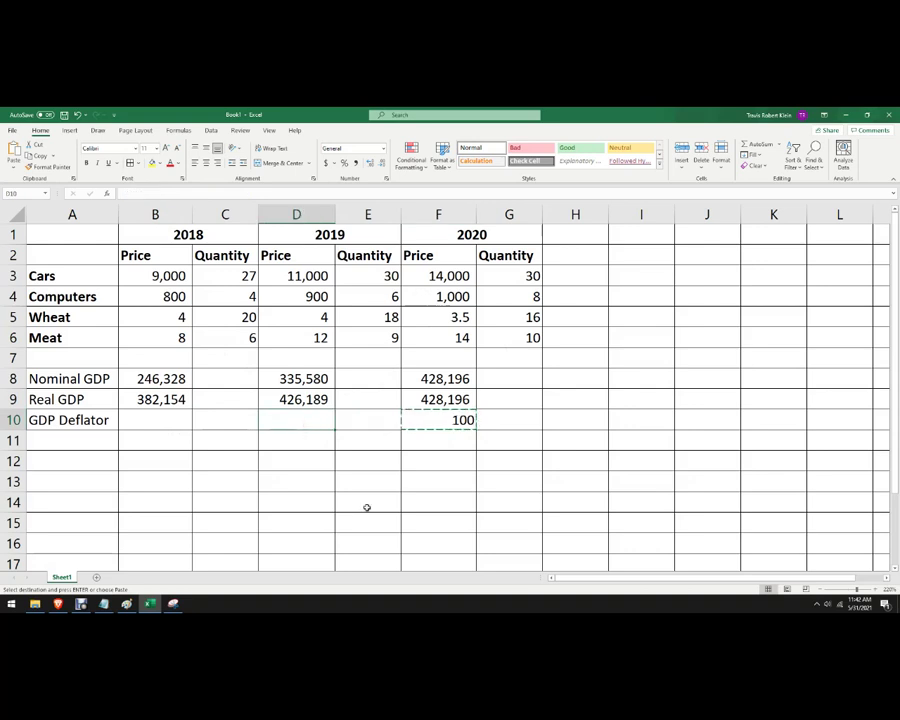
{"action": "key", "text": "ctrl+v"}
{"action": "left_click", "coordinate": [174, 424]}
{"action": "key", "text": "ctrl+v"}
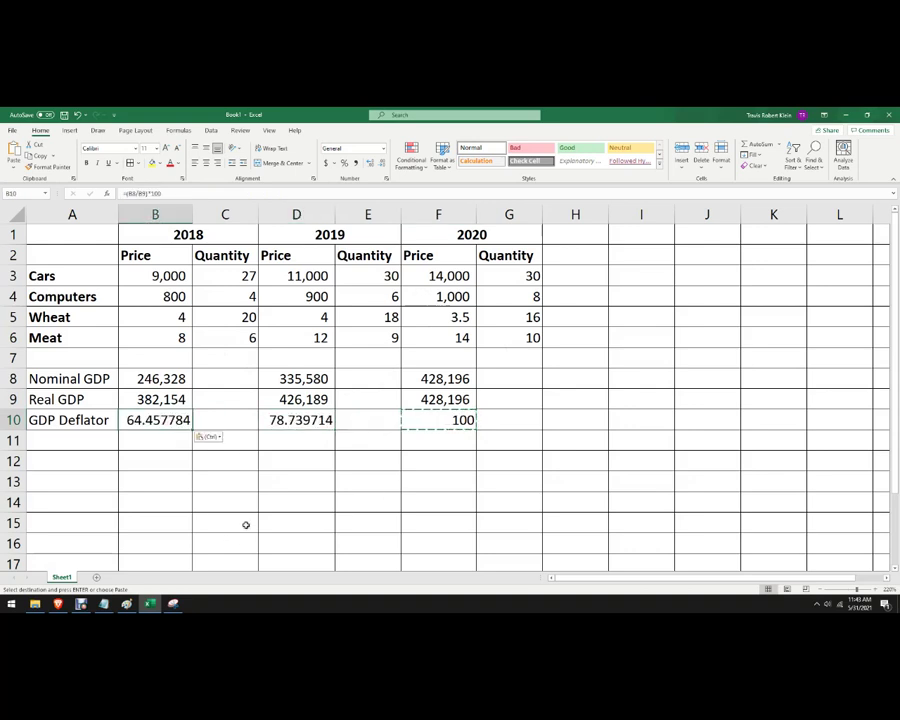
{"action": "key", "text": "Escape"}
{"action": "left_click", "coordinate": [368, 491]}
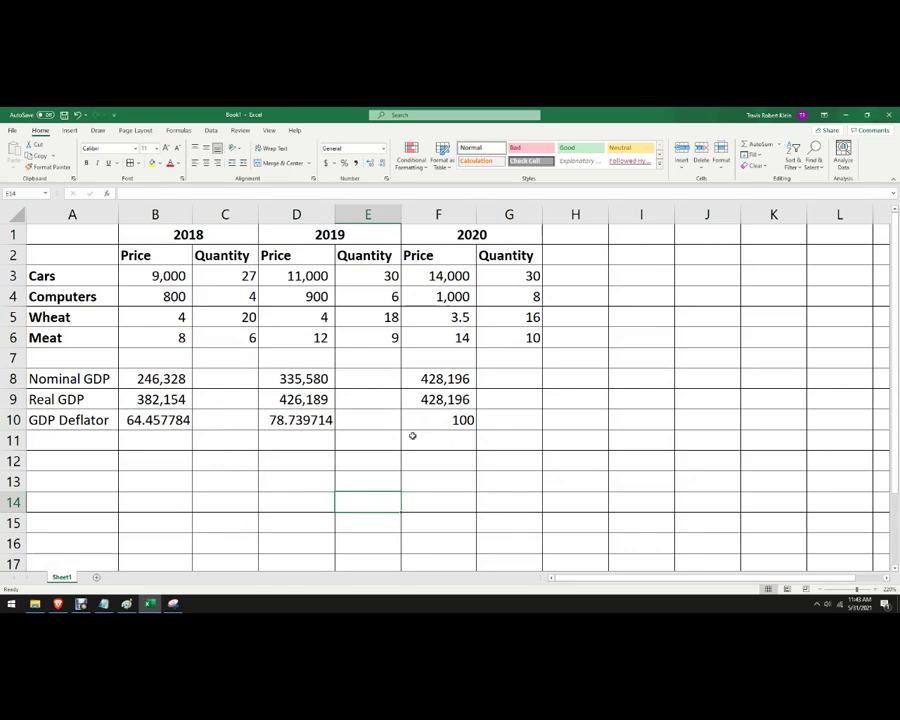
{"action": "scroll", "coordinate": [429, 436], "scroll_direction": "up", "scroll_amount": 1}
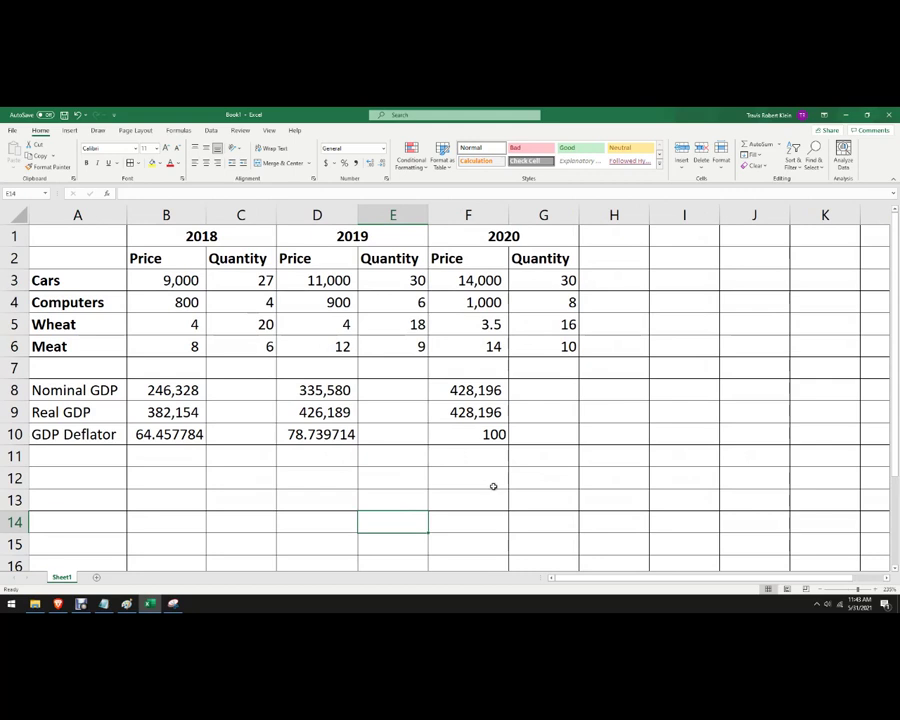
{"action": "scroll", "coordinate": [480, 485], "scroll_direction": "up", "scroll_amount": 1}
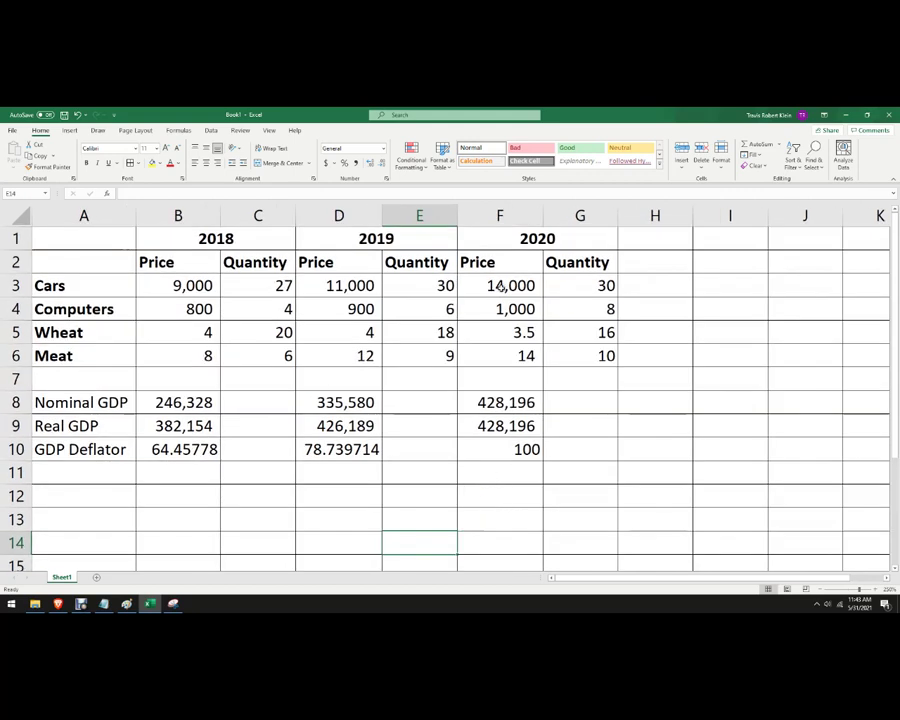
{"action": "left_click_drag", "start_coordinate": [505, 287], "coordinate": [508, 358]}
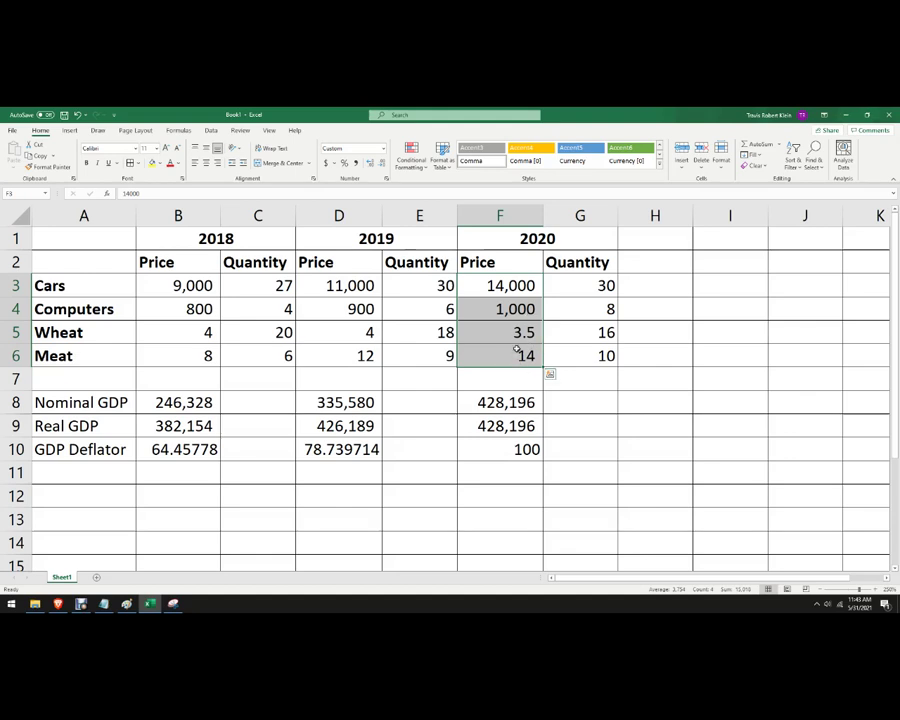
{"action": "mouse_move", "coordinate": [489, 368]}
{"action": "left_click", "coordinate": [577, 405]}
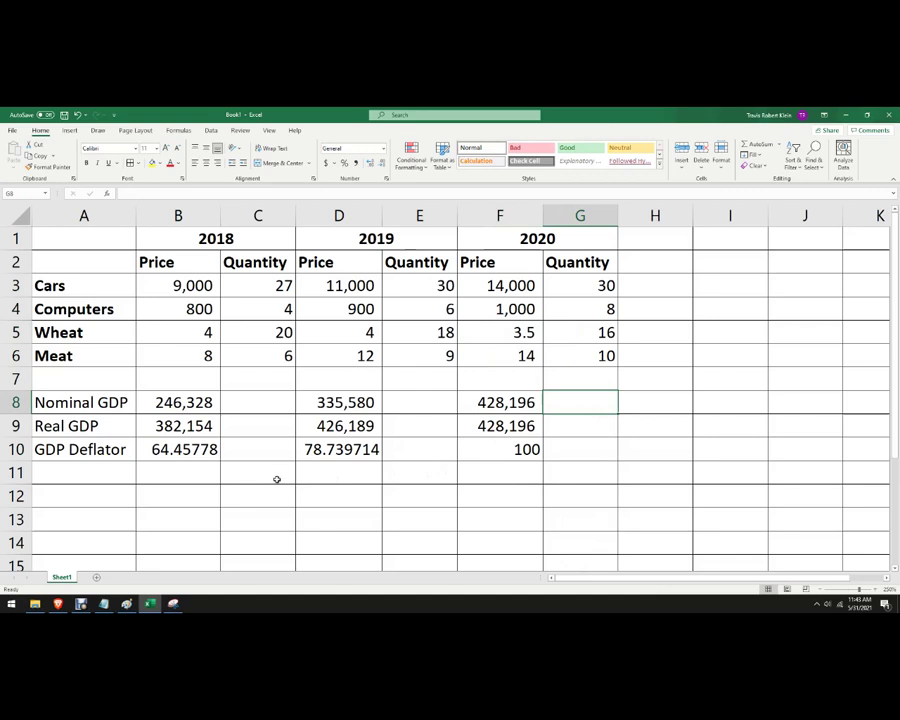
- Add the row label "Rate of inflation" in A11 and widen column A to fit it
{"action": "left_click", "coordinate": [98, 471]}
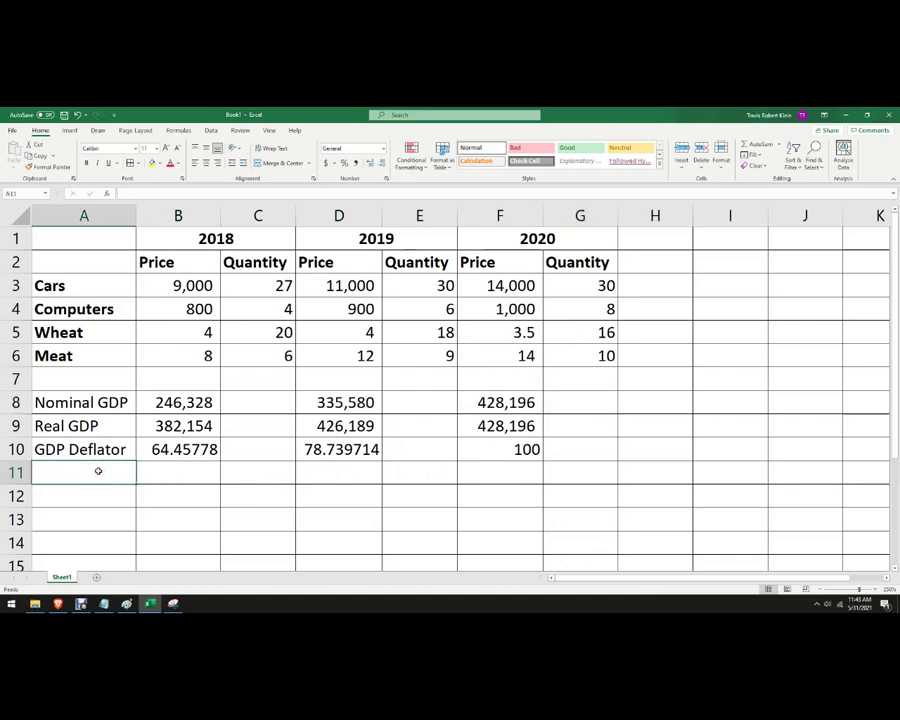
{"action": "type", "text": "Rate o"}
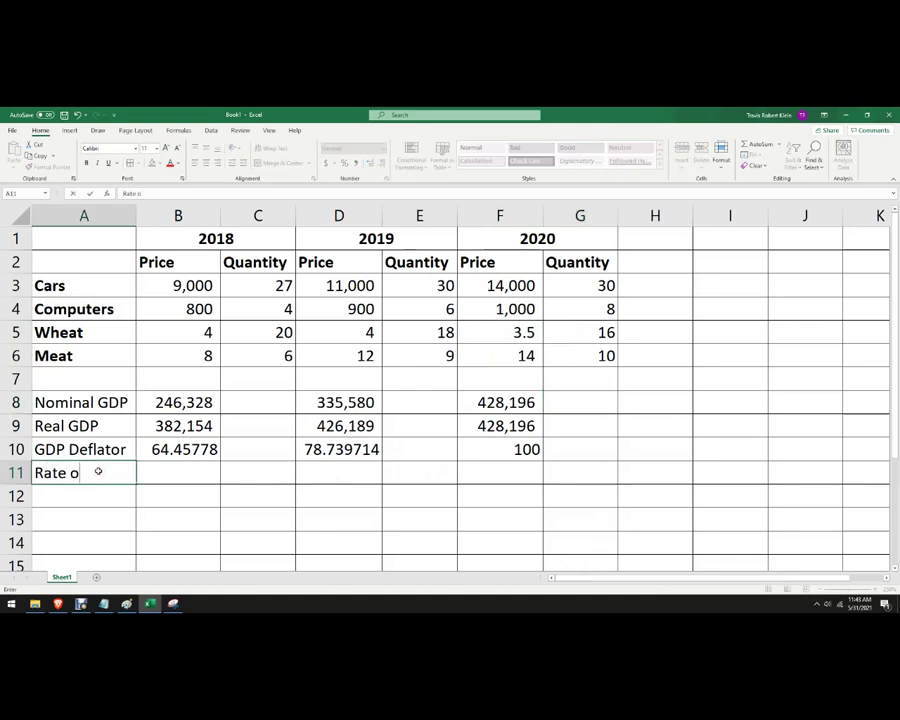
{"action": "type", "text": "f inflation"}
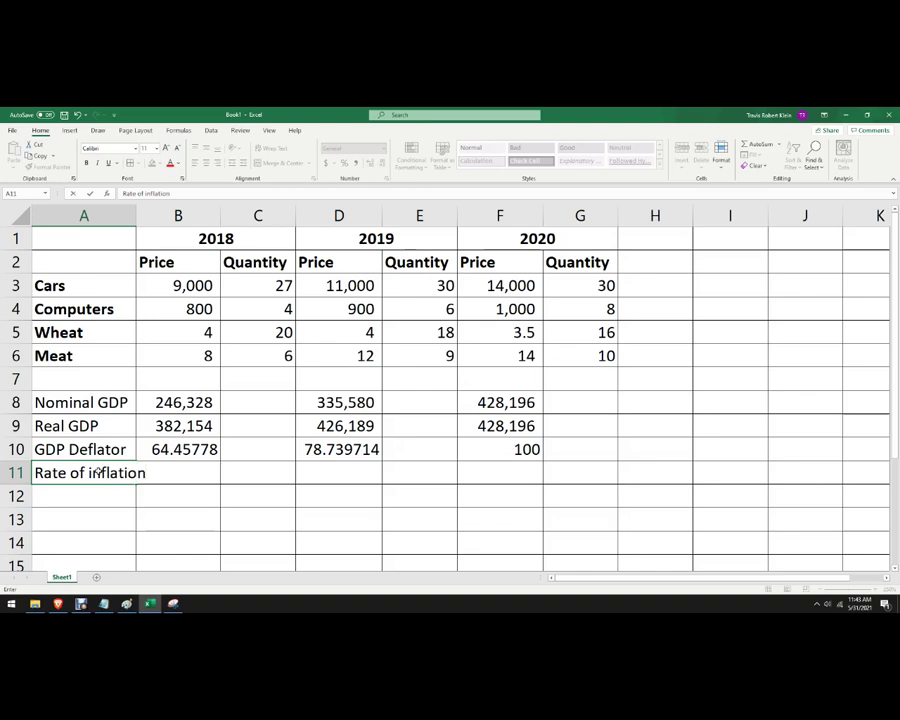
{"action": "left_click", "coordinate": [225, 512]}
{"action": "left_click_drag", "start_coordinate": [137, 215], "coordinate": [149, 215]}
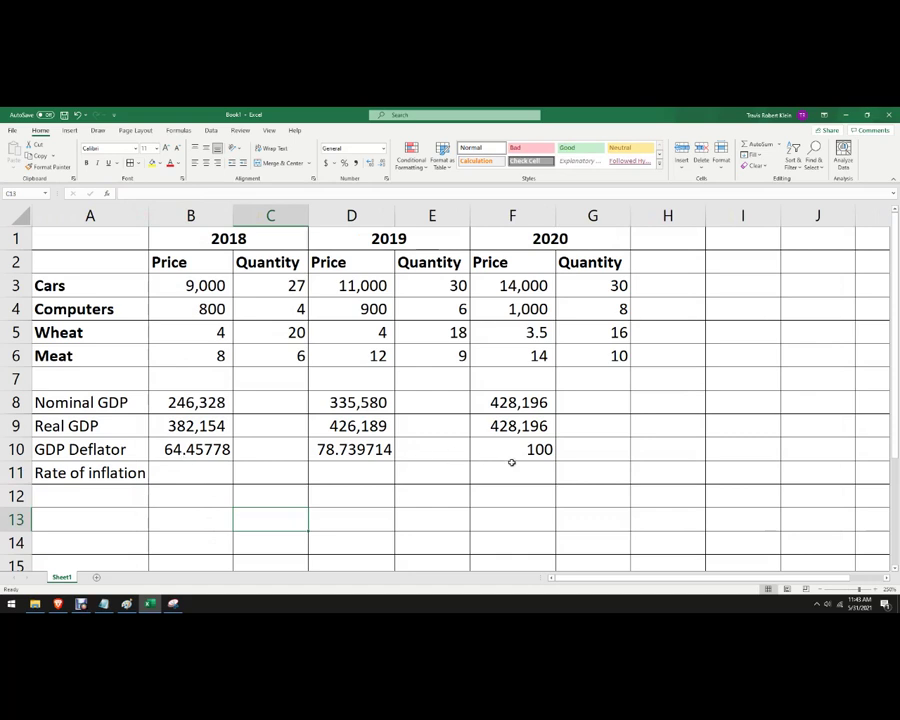
- Begin the 2019 inflation formula in D11 with the deflator difference in parentheses, =(D10-B10)
{"action": "left_click", "coordinate": [203, 479]}
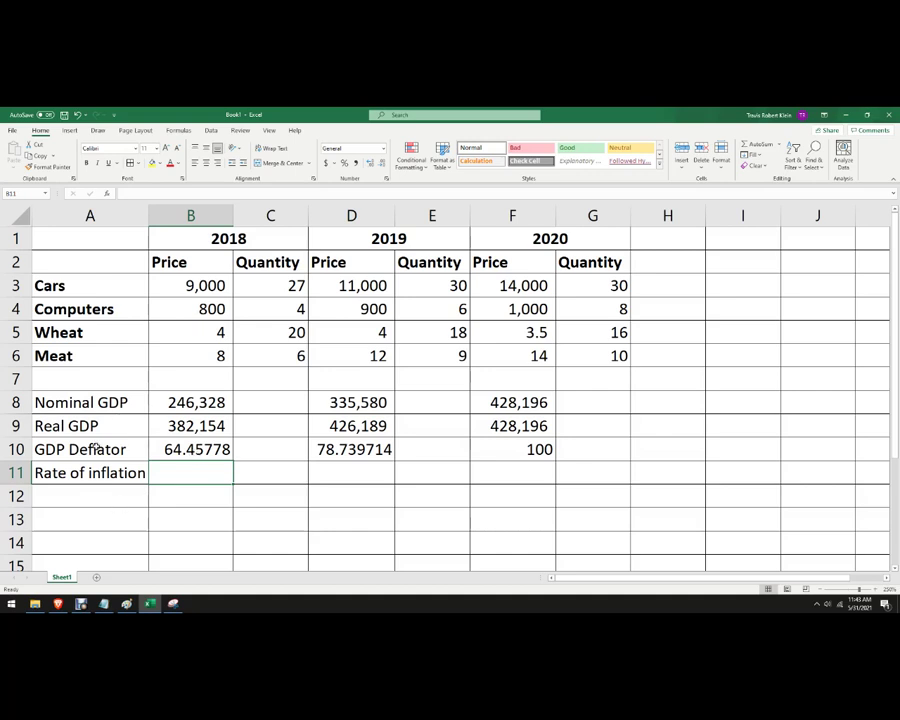
{"action": "left_click", "coordinate": [379, 481]}
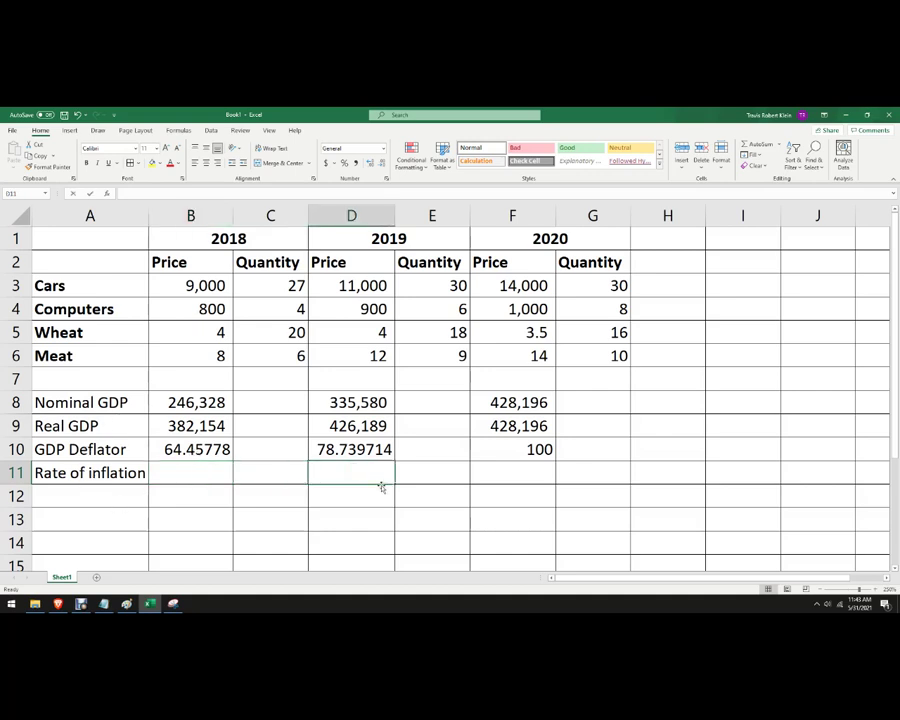
{"action": "type", "text": "="}
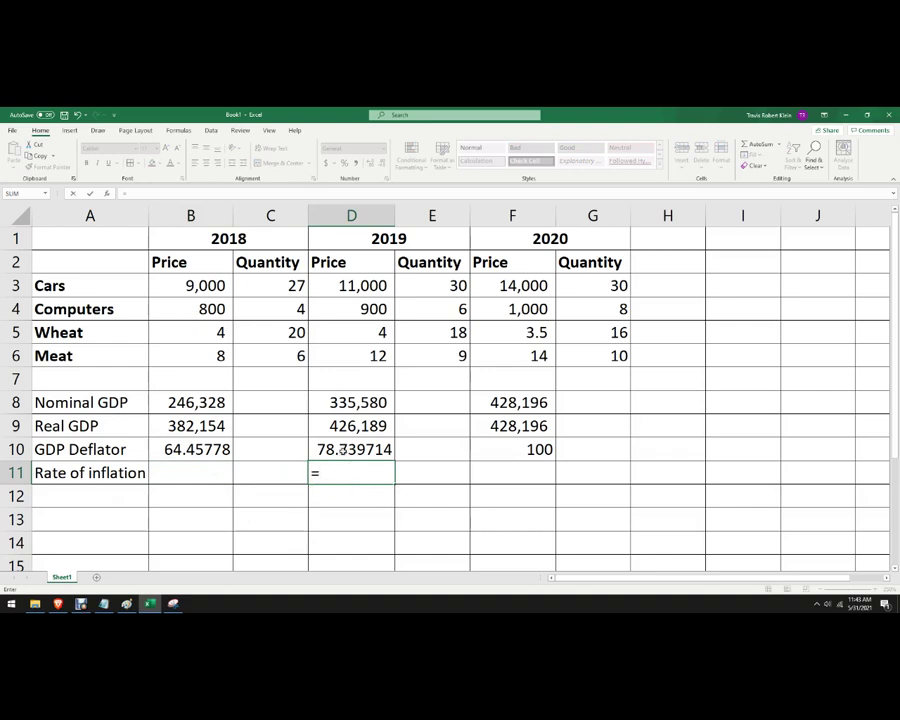
{"action": "left_click", "coordinate": [343, 452]}
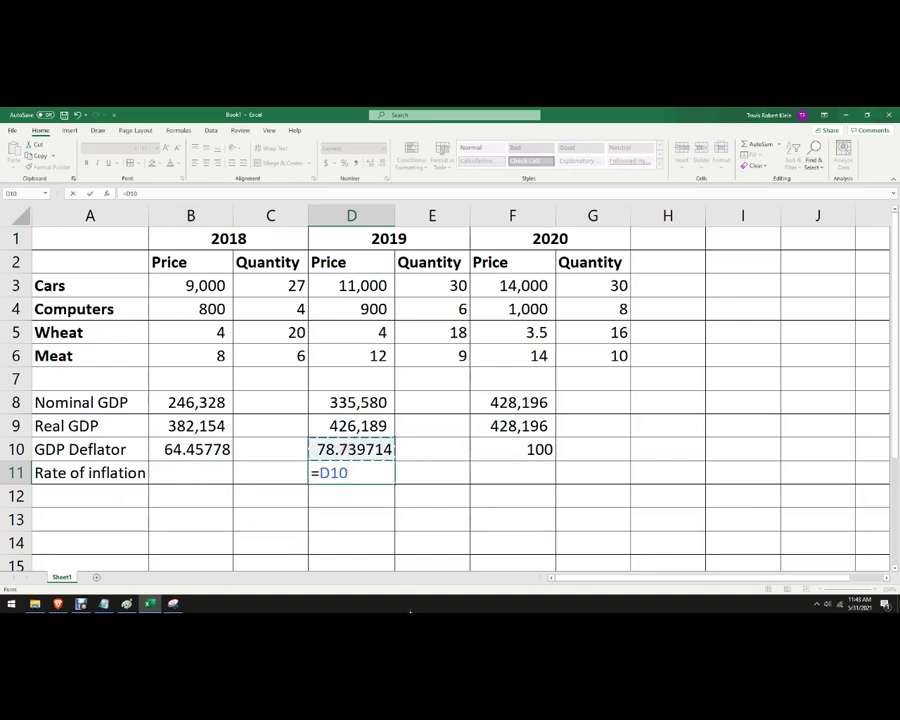
{"action": "type", "text": "-"}
{"action": "left_click", "coordinate": [195, 449]}
{"action": "type", "text": ")"}
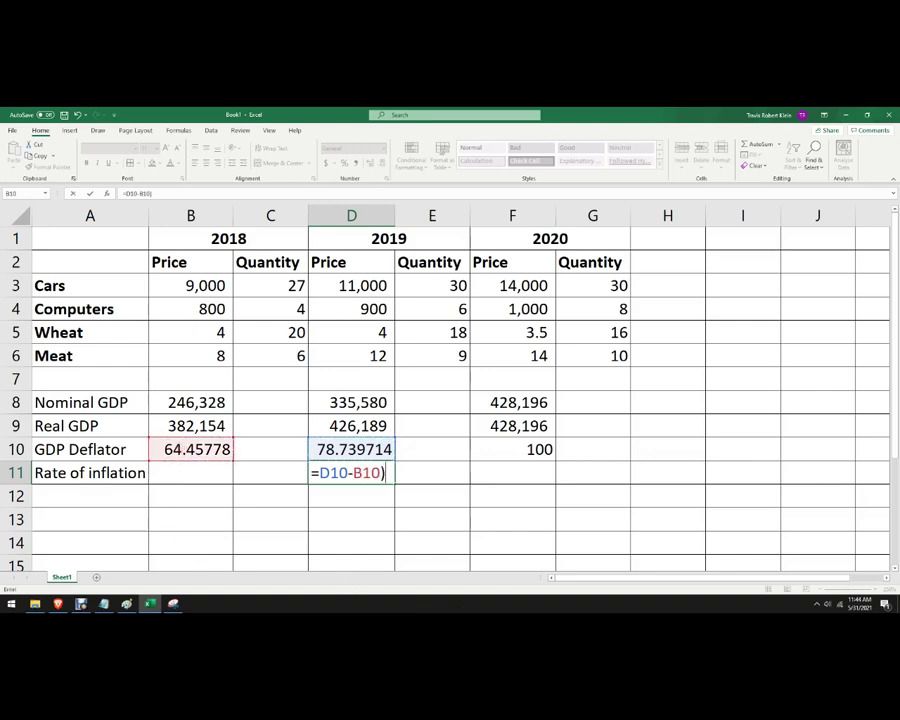
{"action": "left_click", "coordinate": [320, 474]}
{"action": "type", "text": "("}
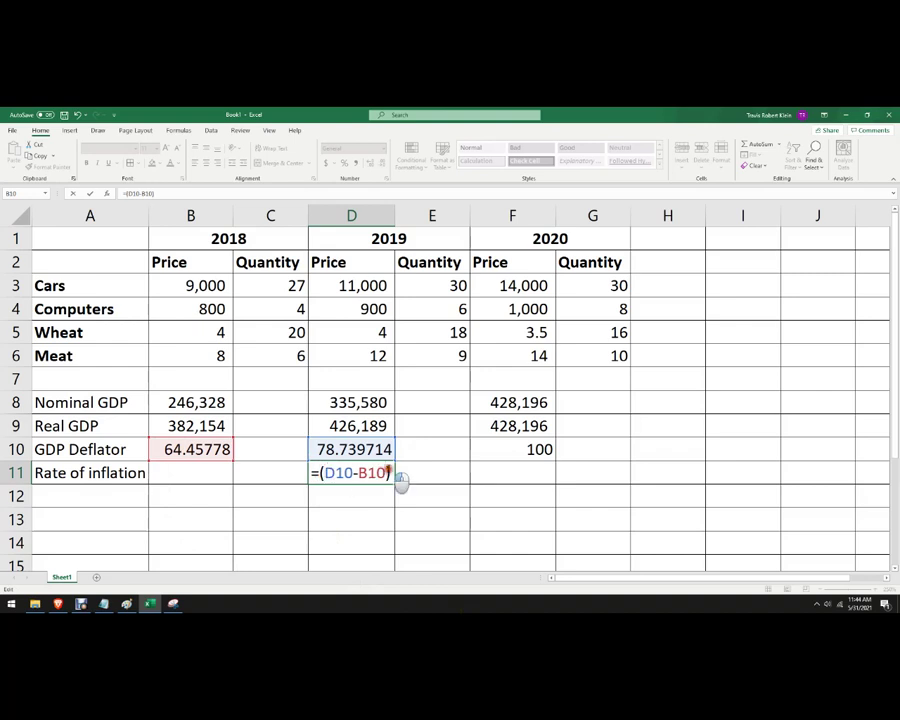
- Complete and enter the D11 inflation formula as =((D10-B10)/D10)*100
{"action": "key", "text": "End"}
{"action": "type", "text": "/"}
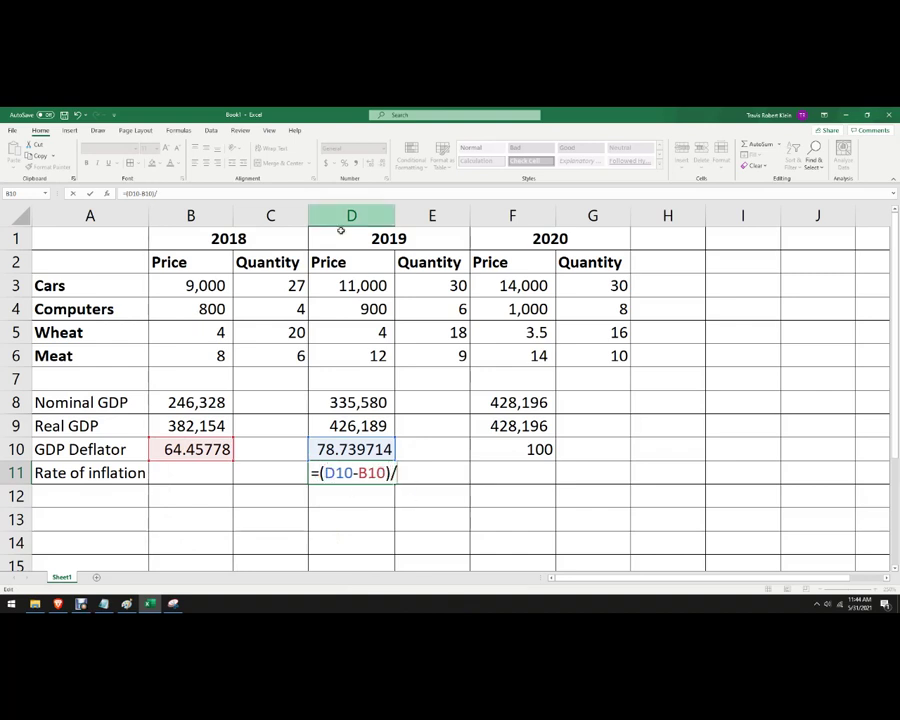
{"action": "left_click", "coordinate": [354, 458]}
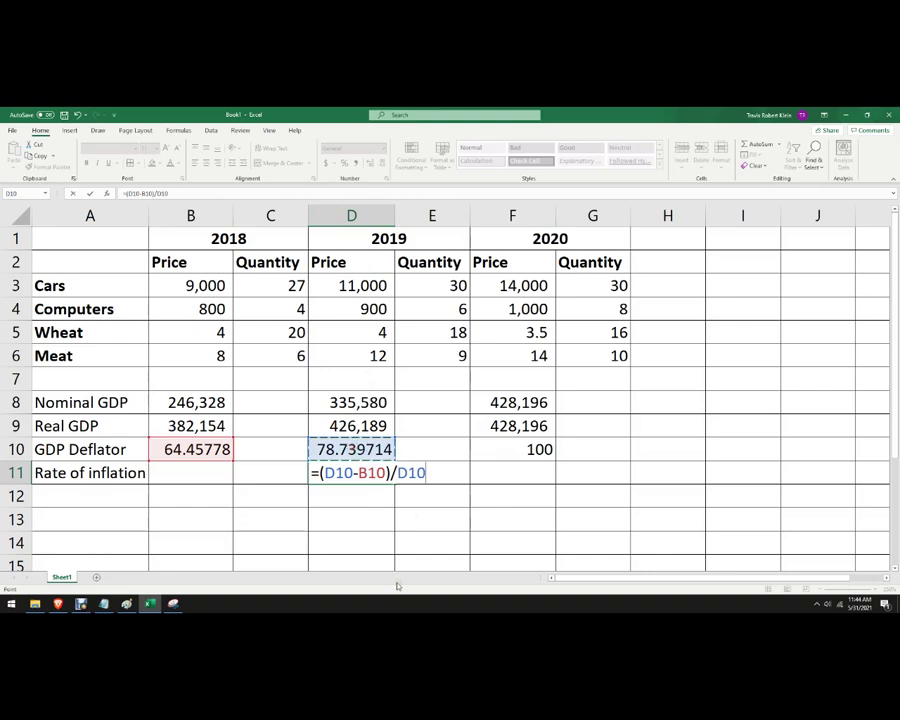
{"action": "type", "text": ")"}
{"action": "type", "text": "("}
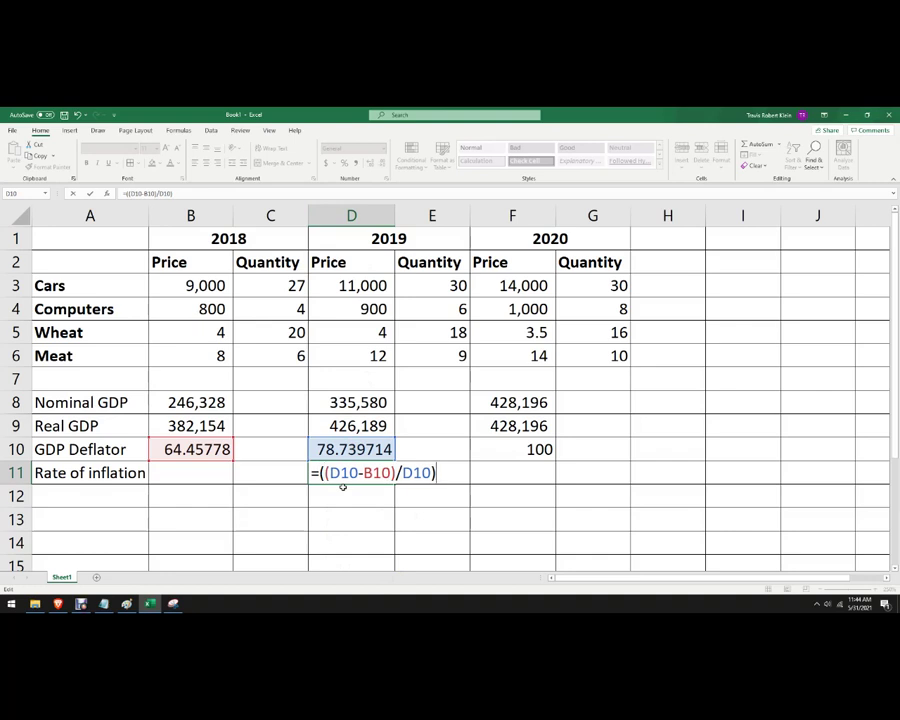
{"action": "type", "text": "*100"}
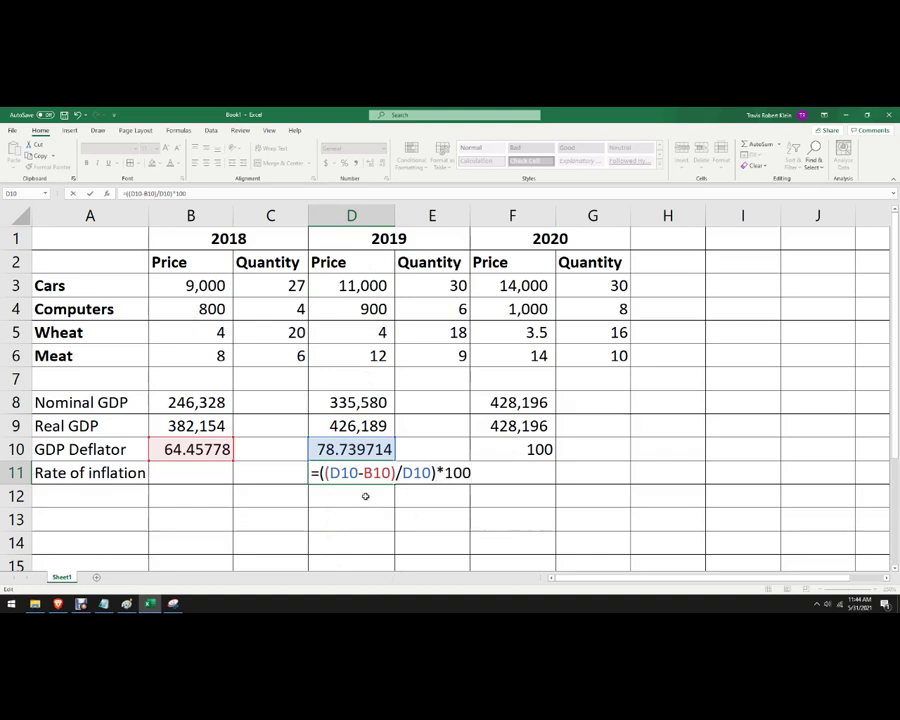
{"action": "key", "text": "Return"}
- Copy the 2019 inflation formula from D11 into F11 for 2020
{"action": "left_click", "coordinate": [368, 468]}
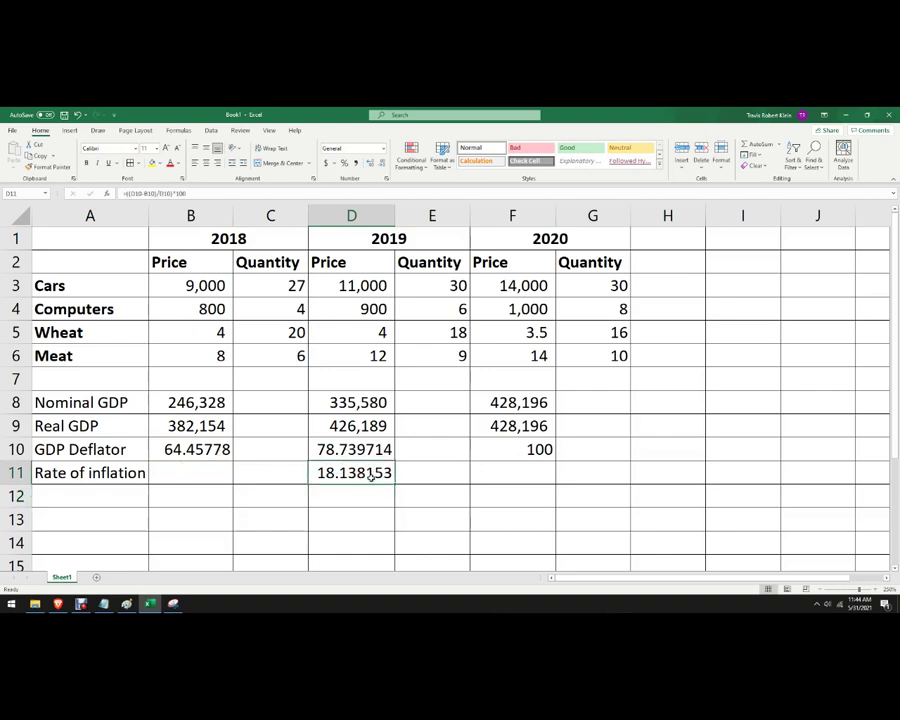
{"action": "key", "text": "ctrl+c"}
{"action": "key", "text": "Right"}
{"action": "key", "text": "Right"}
{"action": "key", "text": "ctrl+v"}
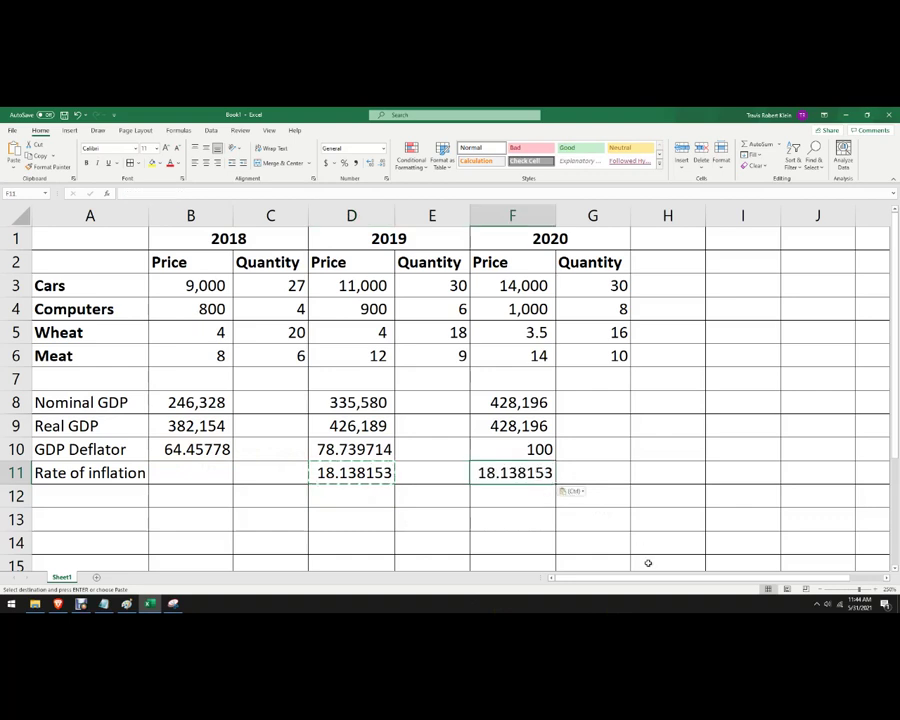
{"action": "key", "text": "Escape"}
{"action": "left_click", "coordinate": [648, 490]}
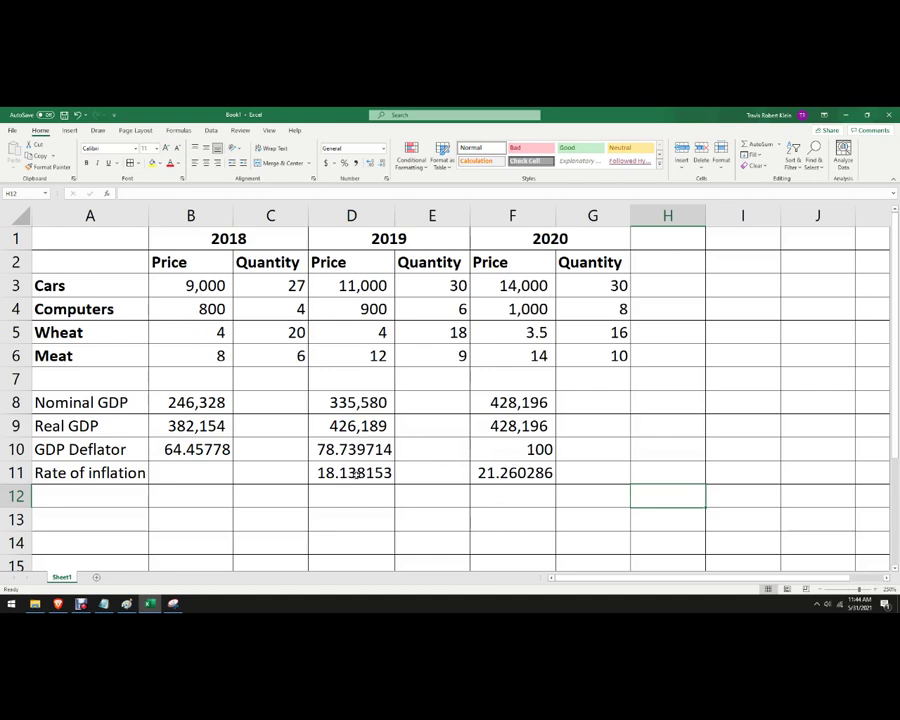
- Format the 2019 and 2020 inflation rates in D11:F11 as plain numbers with two decimal places
{"action": "left_click_drag", "start_coordinate": [355, 473], "coordinate": [484, 486]}
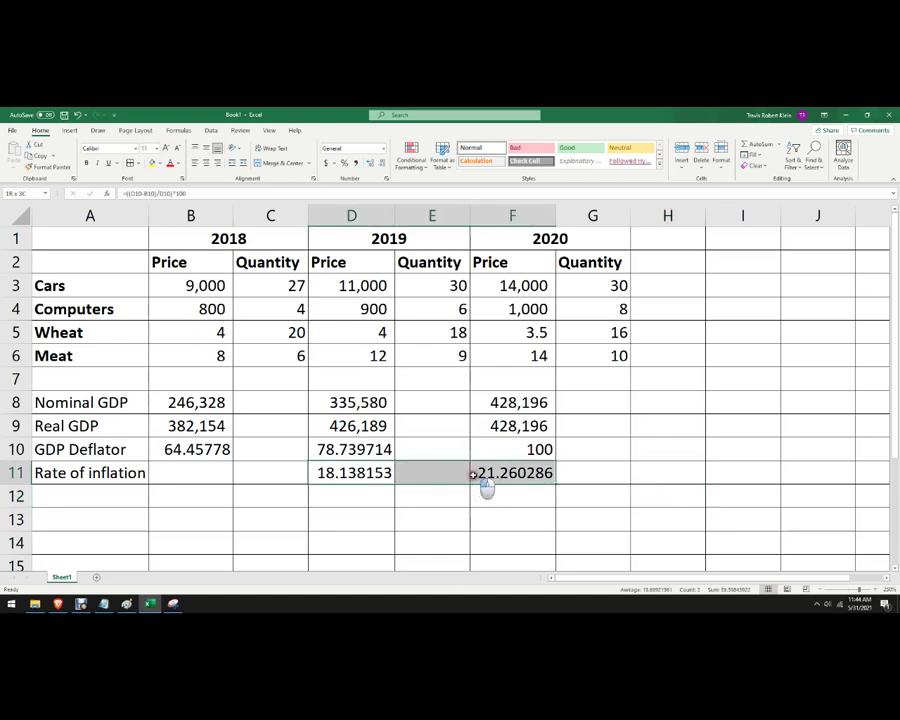
{"action": "left_click", "coordinate": [341, 164]}
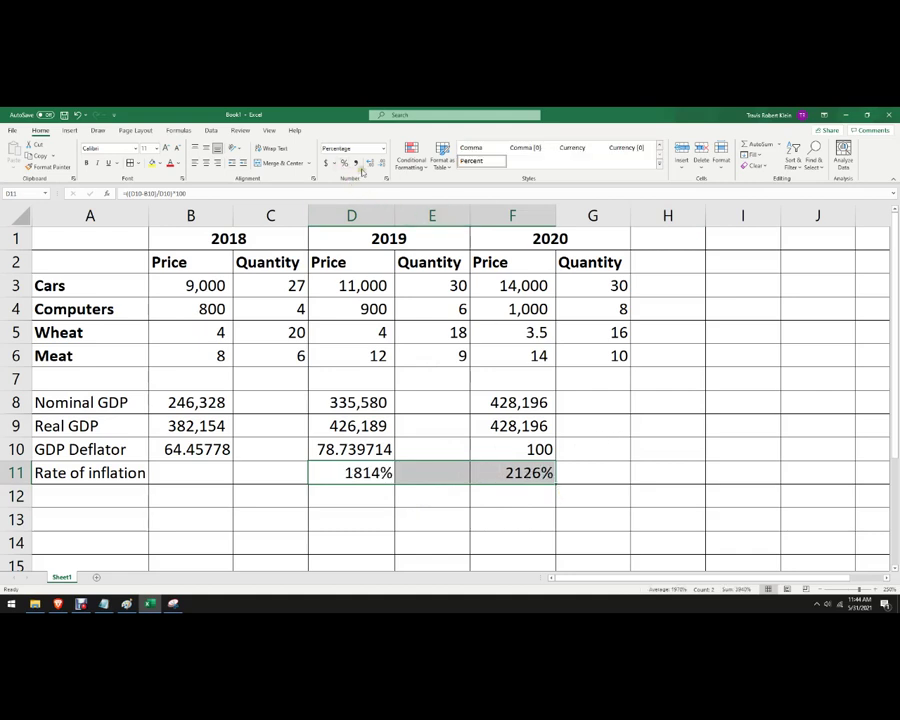
{"action": "key", "text": "ctrl+z"}
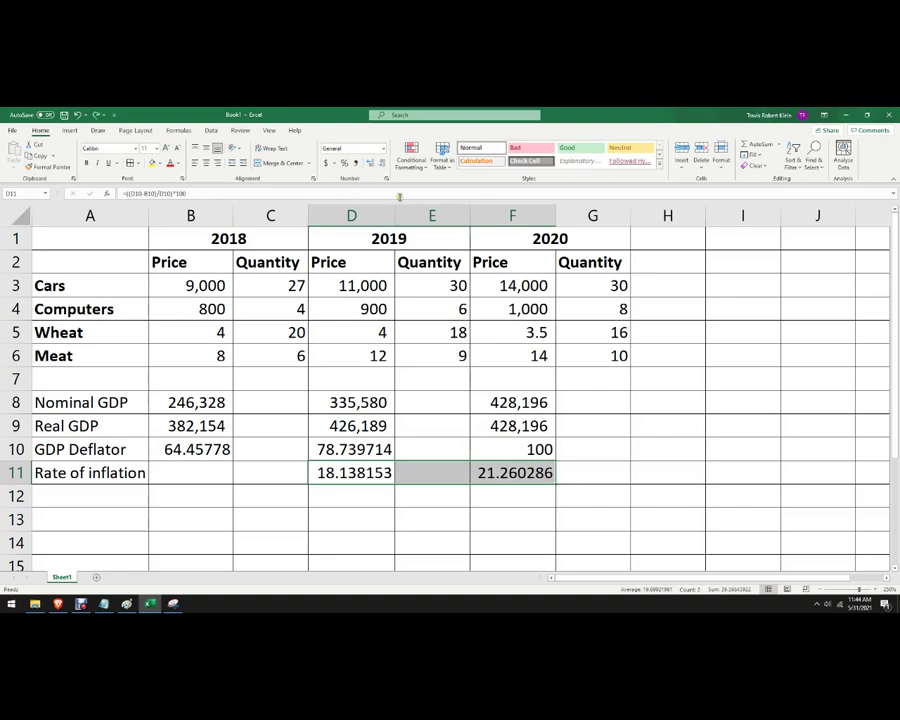
{"action": "left_click", "coordinate": [381, 162]}
{"action": "left_click", "coordinate": [381, 162]}
{"action": "left_click", "coordinate": [381, 162]}
{"action": "left_click", "coordinate": [381, 162]}
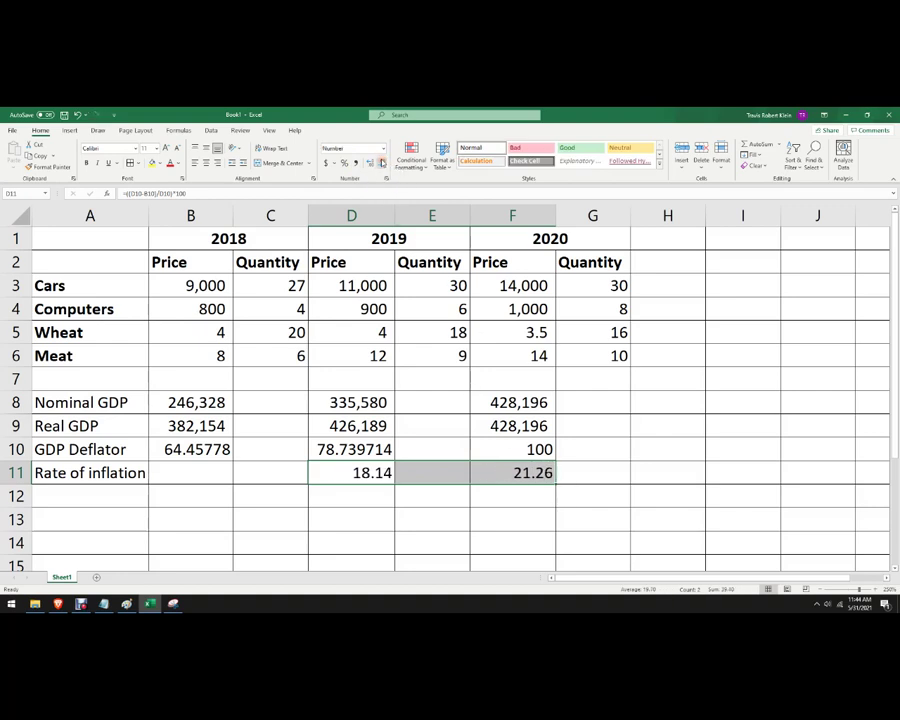
{"action": "left_click", "coordinate": [618, 446]}
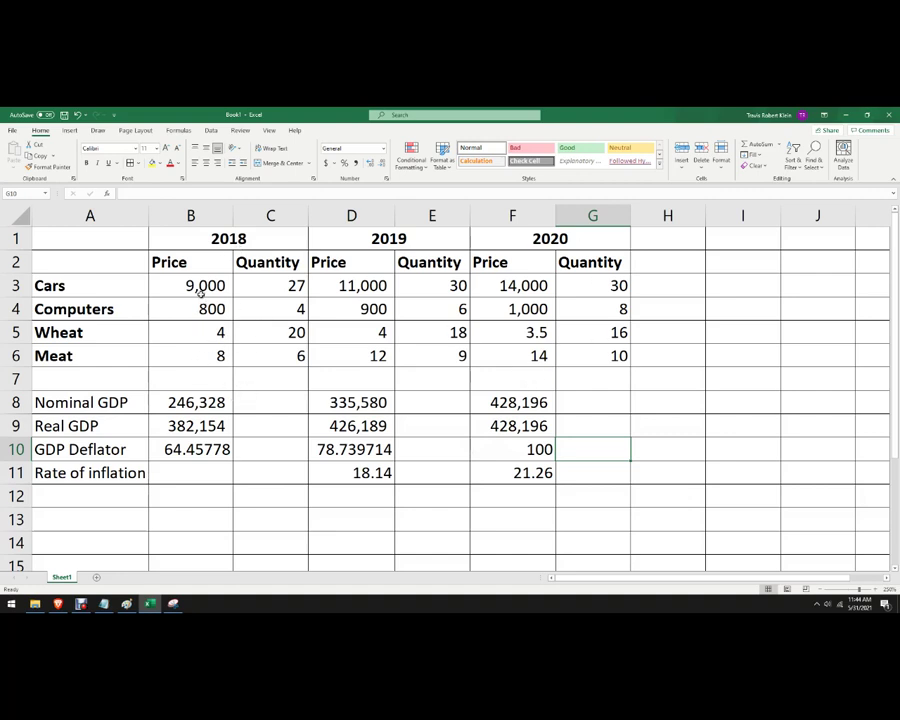
- Select the 2018 prices of the four goods in B3:B6
{"action": "left_click_drag", "start_coordinate": [190, 285], "coordinate": [193, 350]}
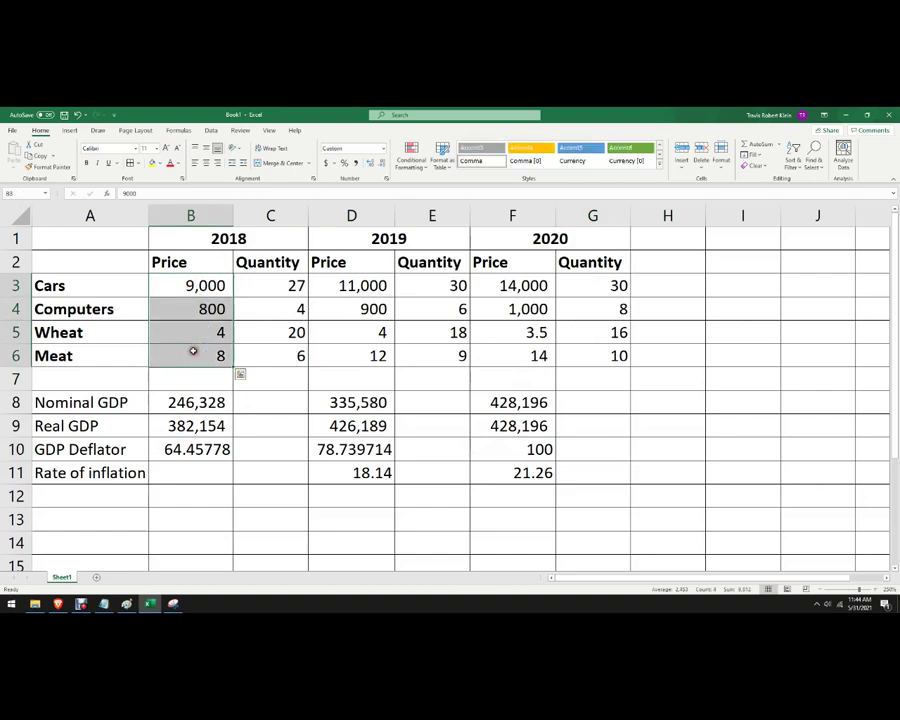